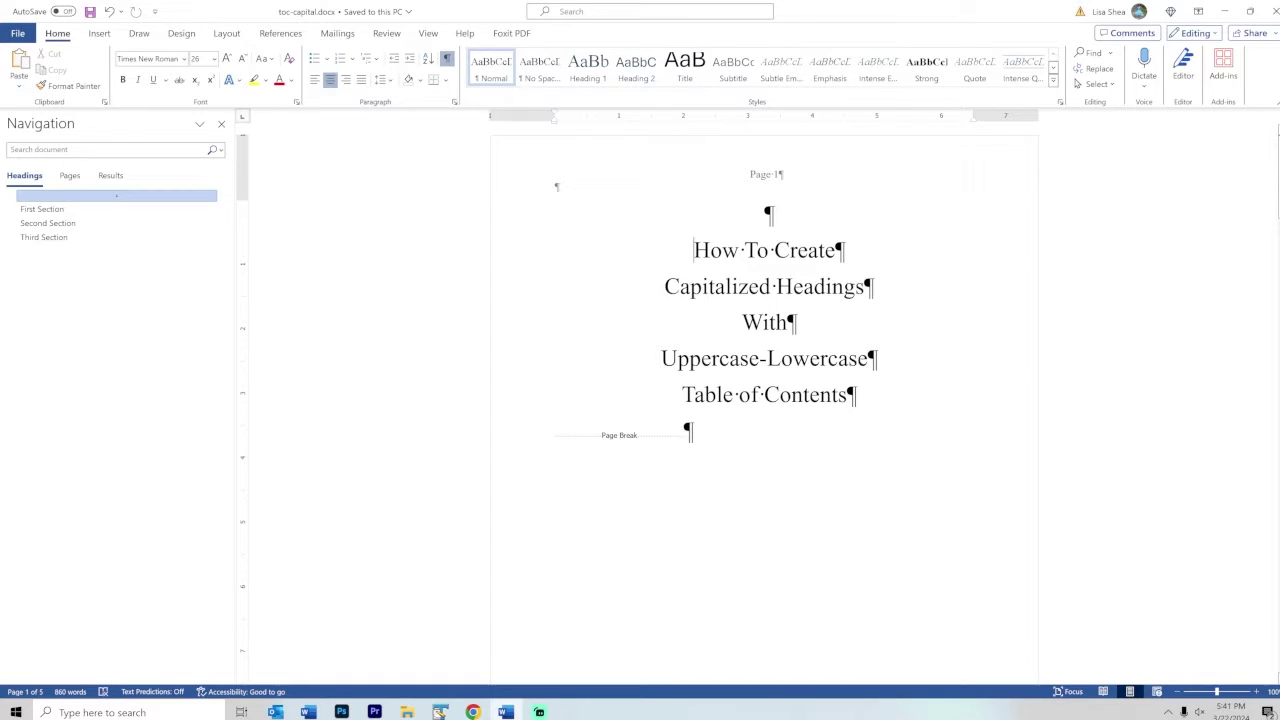
# - Look through the document, examining the table of contents and the headings of all three sections
pyautogui.scroll(-10, 764, 420)
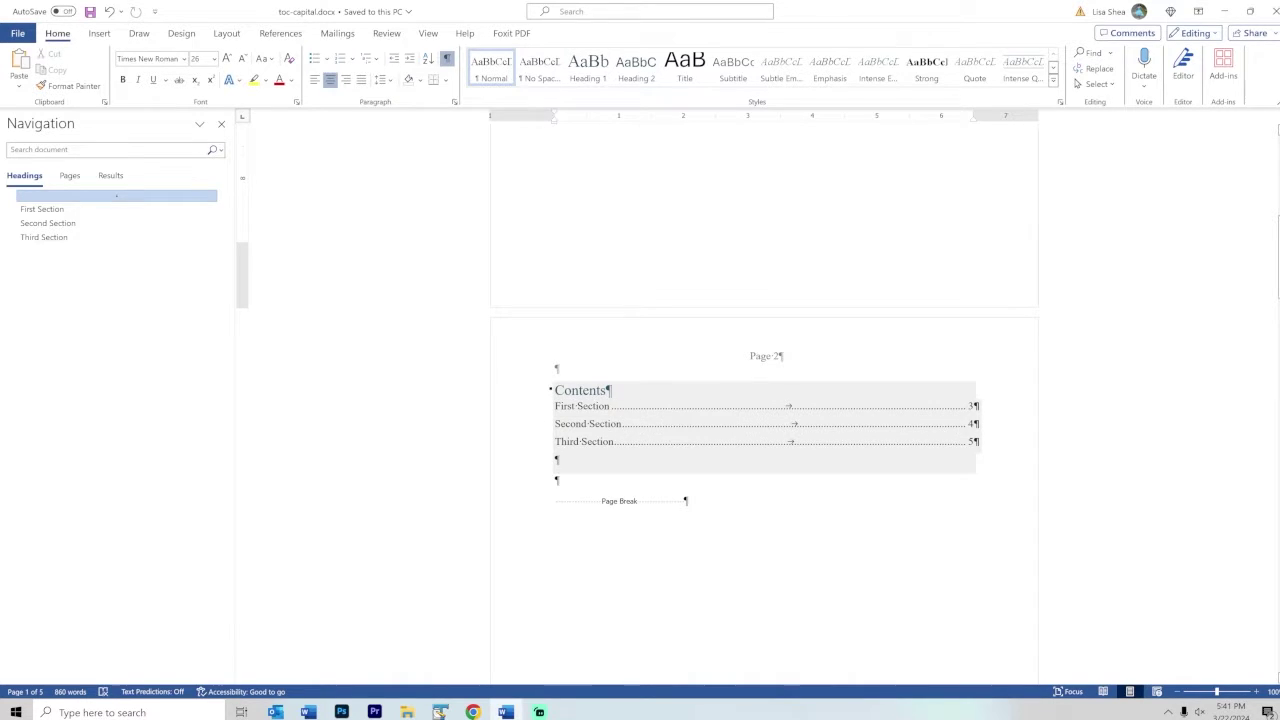
pyautogui.scroll(-7, 764, 400)
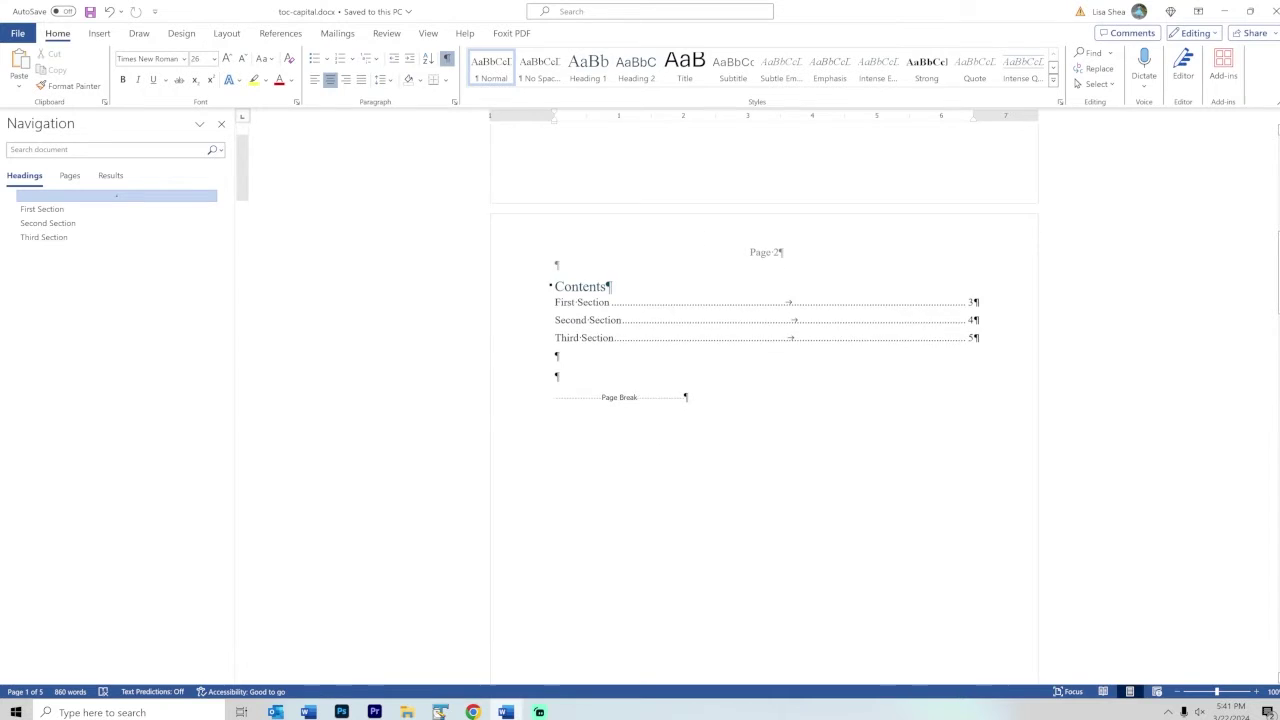
pyautogui.scroll(-4, 764, 400)
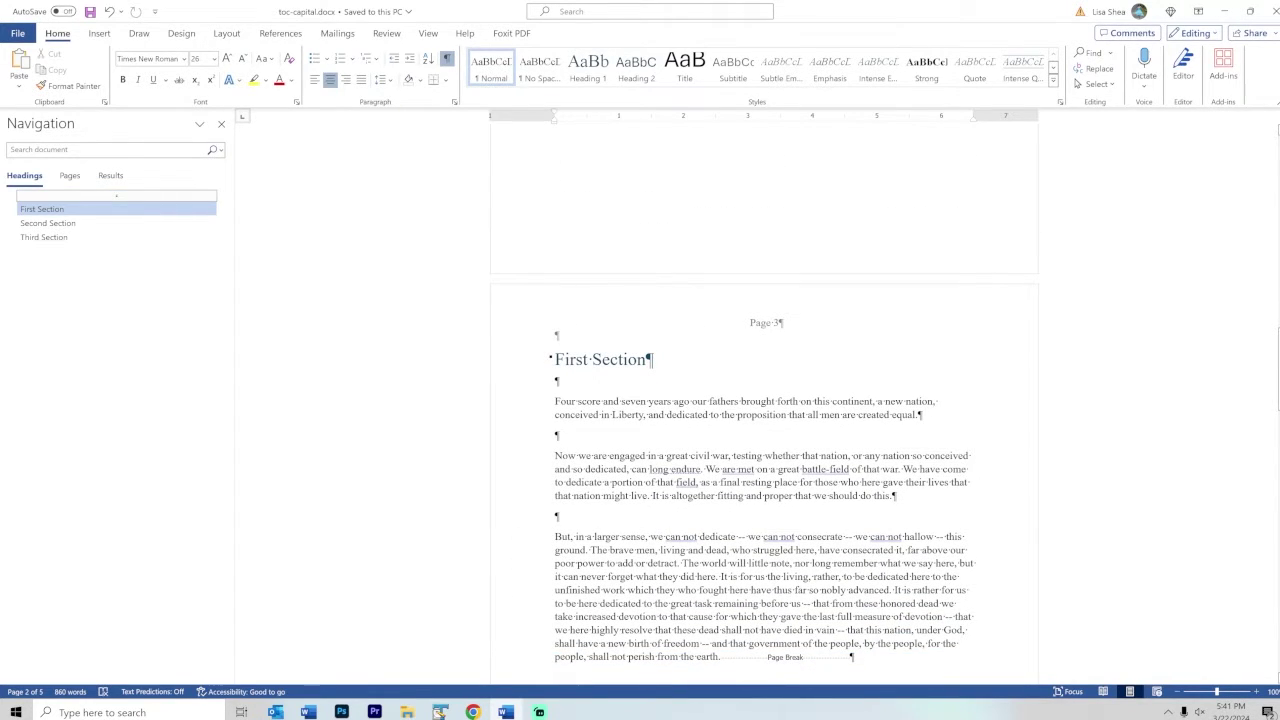
pyautogui.scroll(-14, 754, 531)
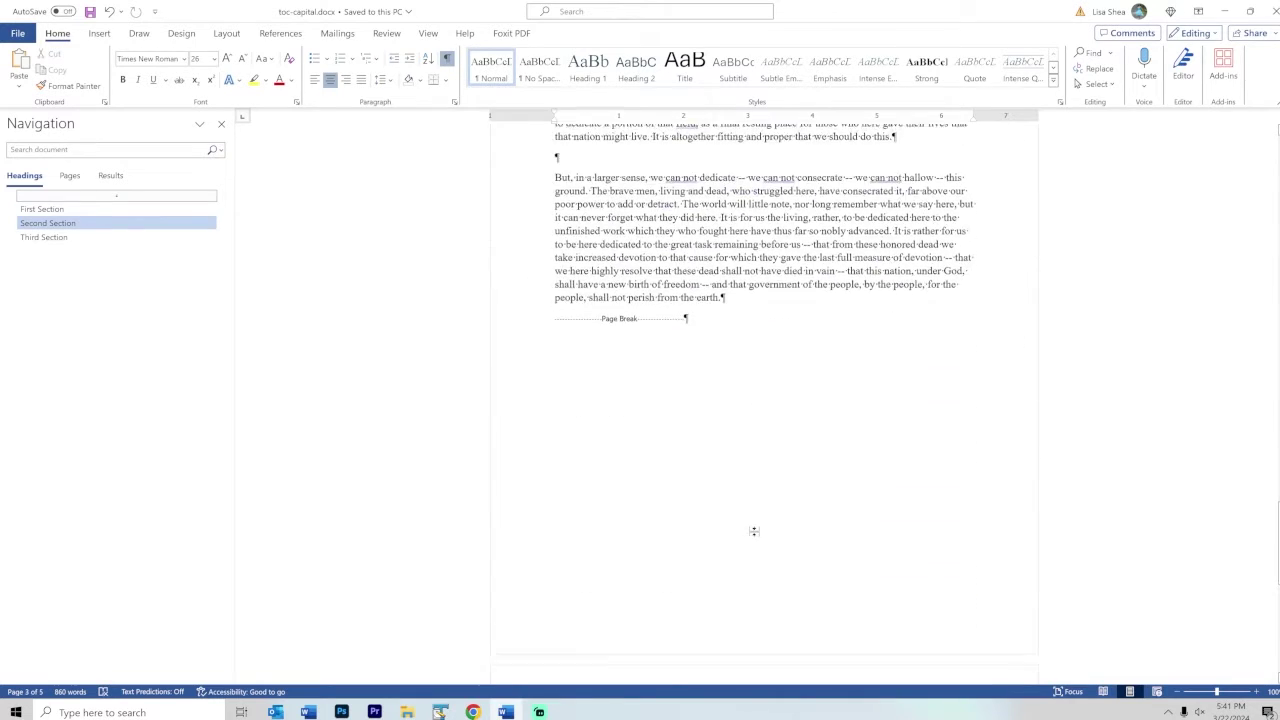
pyautogui.scroll(-8, 754, 531)
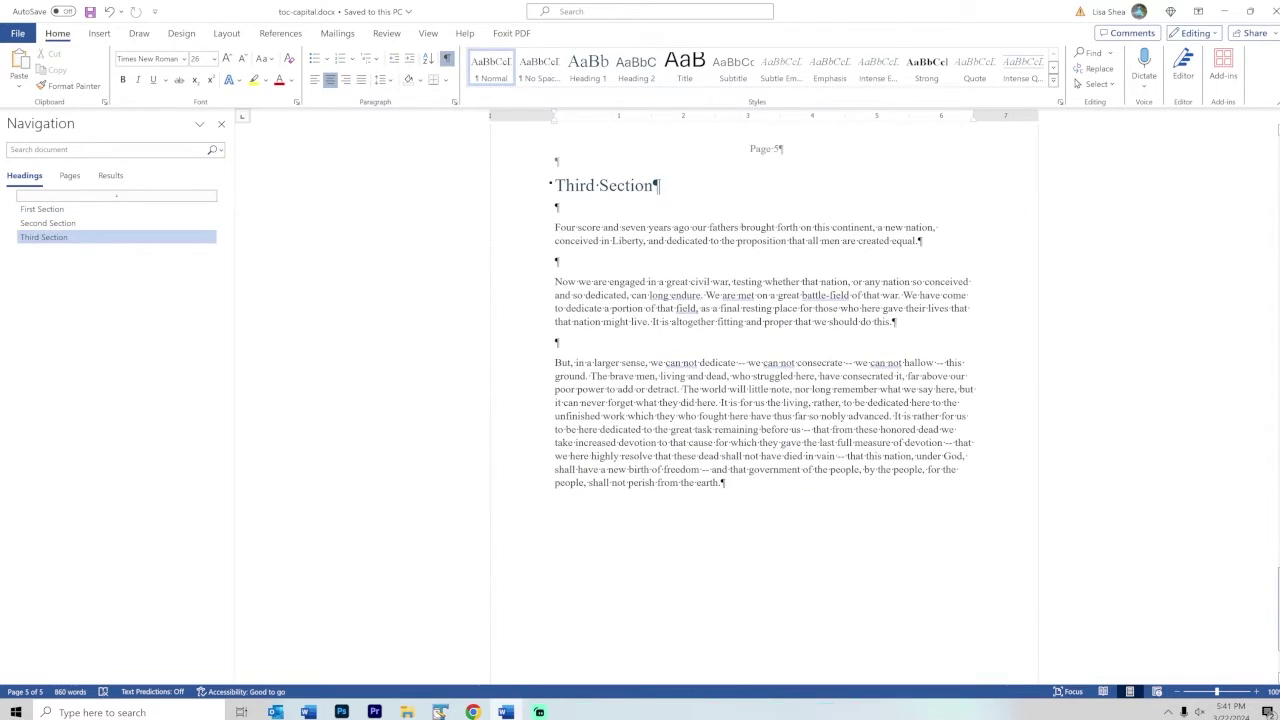
pyautogui.moveTo(1277, 609); pyautogui.dragTo(1250, 389)
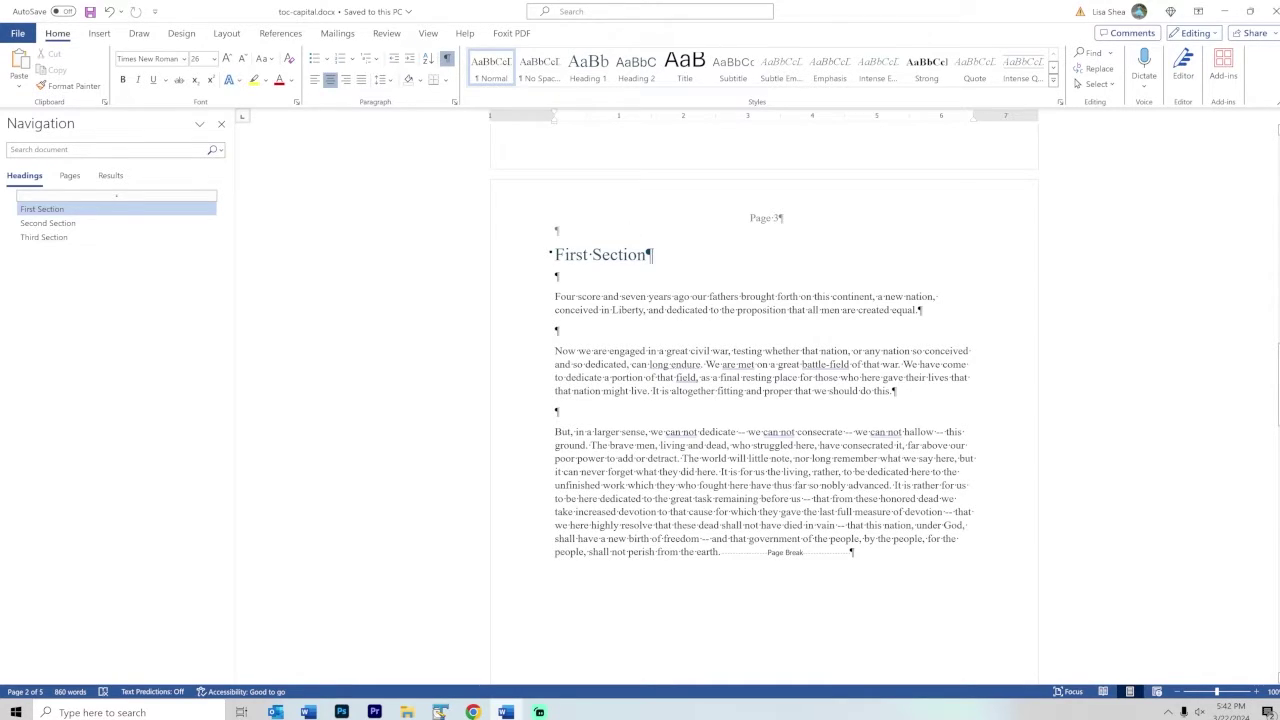
pyautogui.scroll(-12, 780, 634)
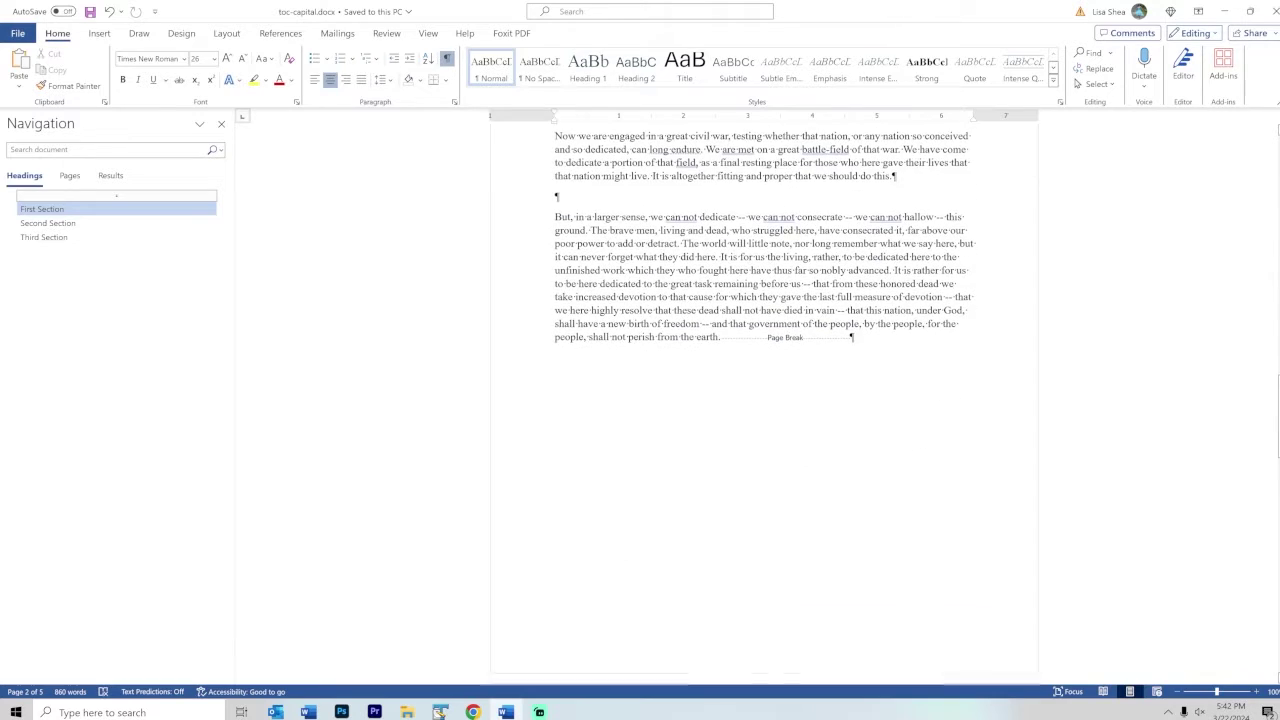
pyautogui.scroll(-1, 764, 420)
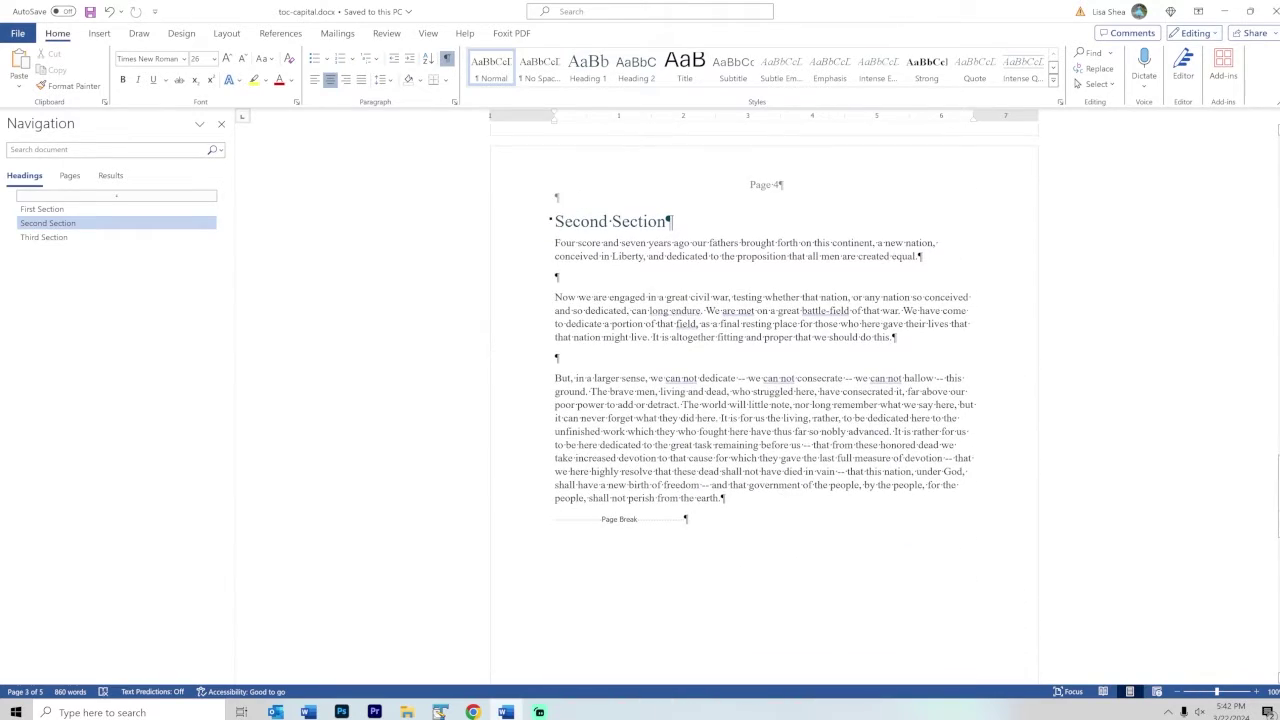
pyautogui.moveTo(1278, 500); pyautogui.dragTo(1278, 257)
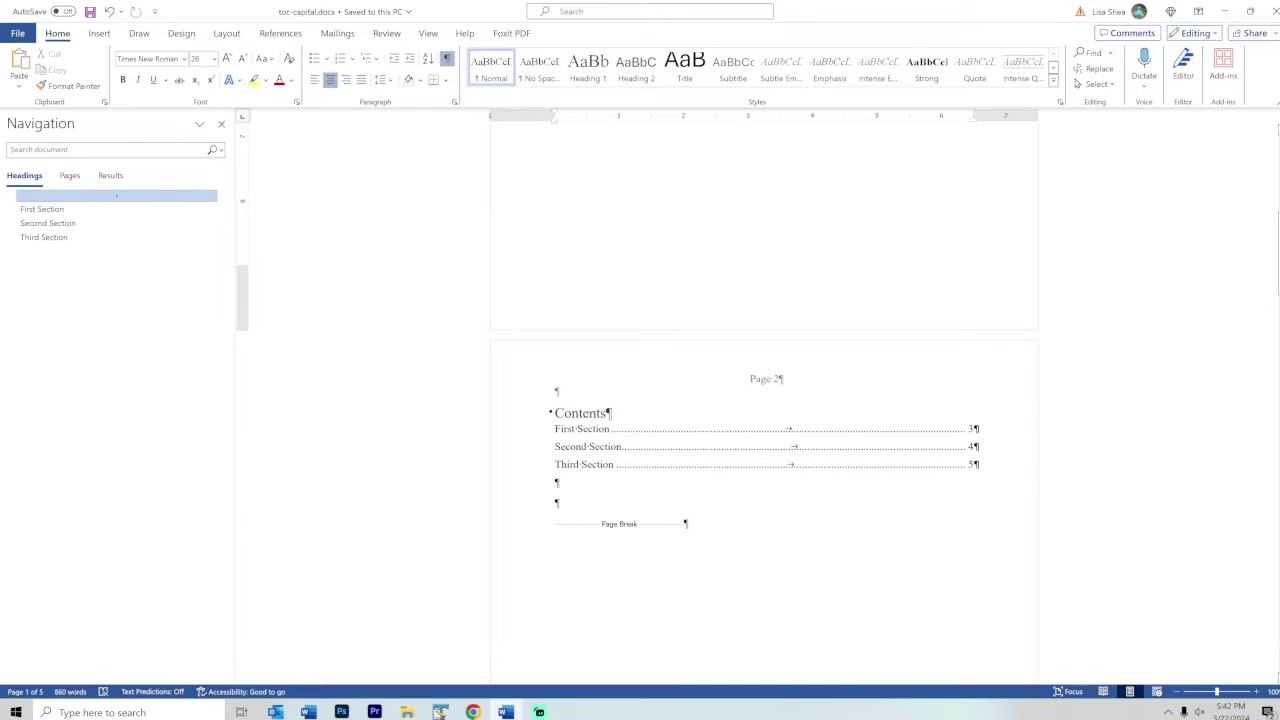
pyautogui.moveTo(1278, 246); pyautogui.dragTo(1278, 368)
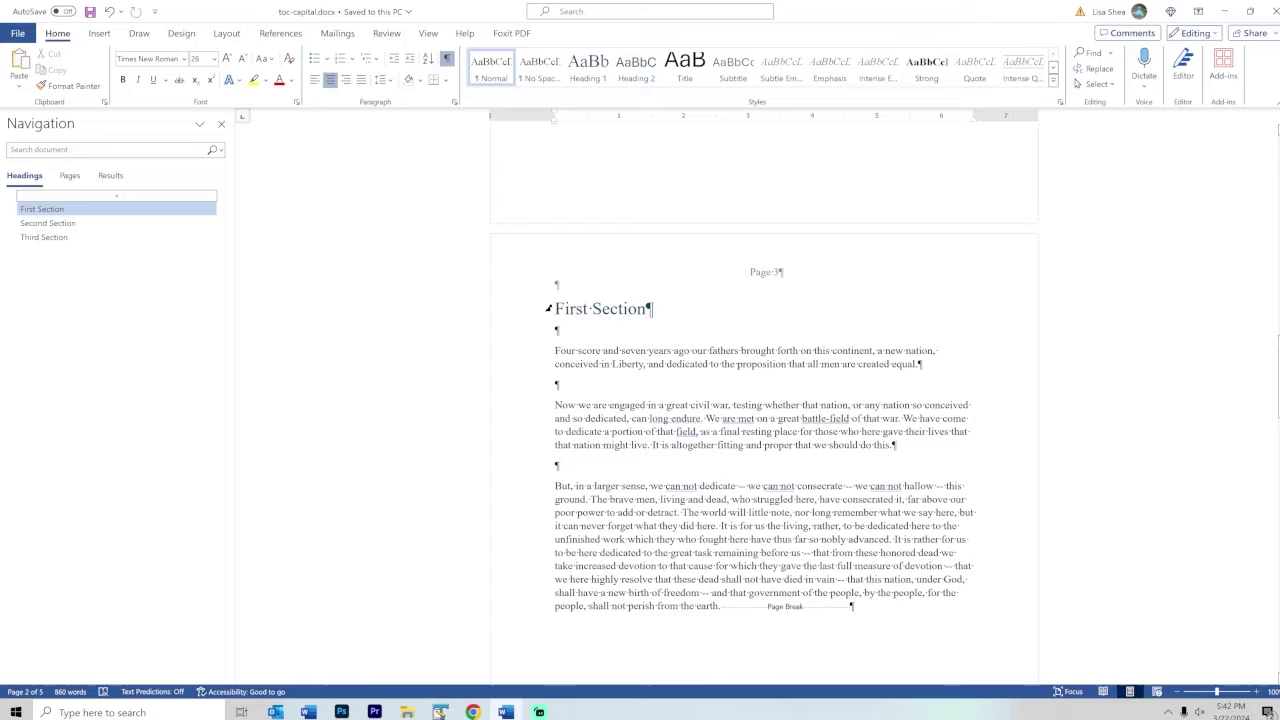
# - Select the First Section heading on page 3 to check which style is applied to it
pyautogui.click(628, 309)
pyautogui.tripleClick(615, 308)
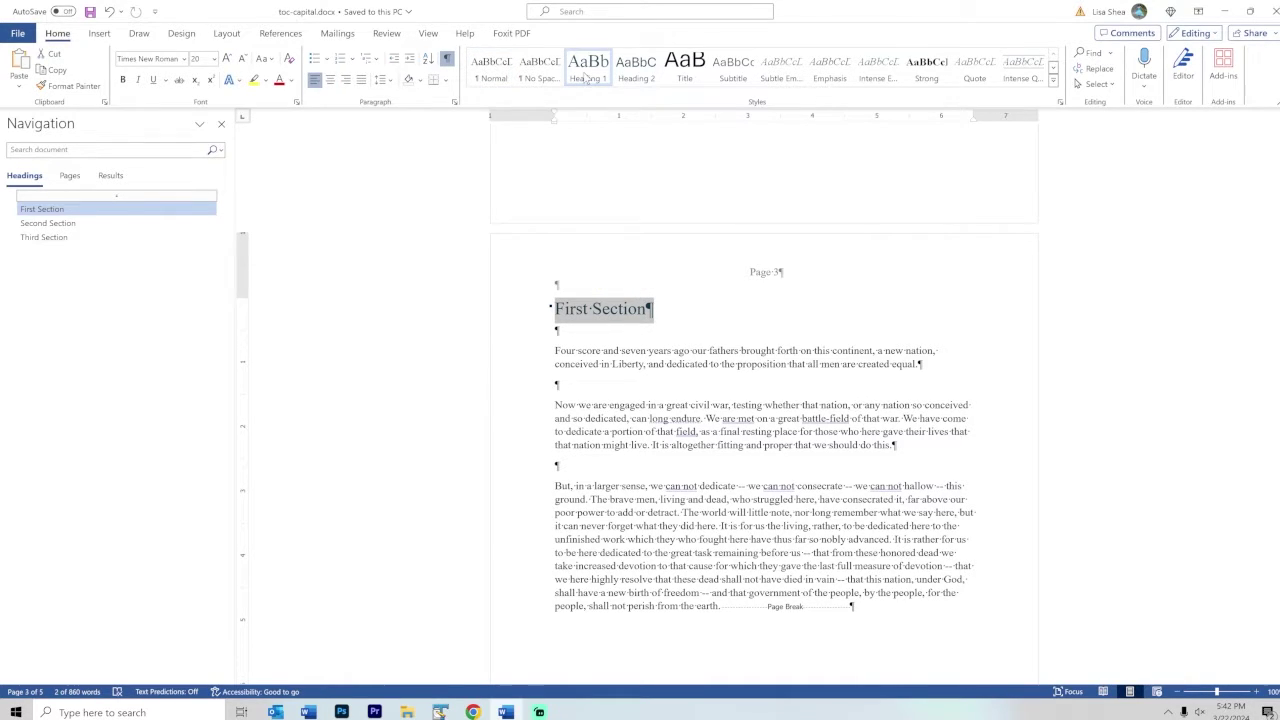
pyautogui.click(593, 310)
pyautogui.tripleClick(615, 308)
# - Insert a page break after the Third Section text and add the title "Fourth Section" on the new page, followed by a blank line
pyautogui.scroll(-20, 1277, 130)
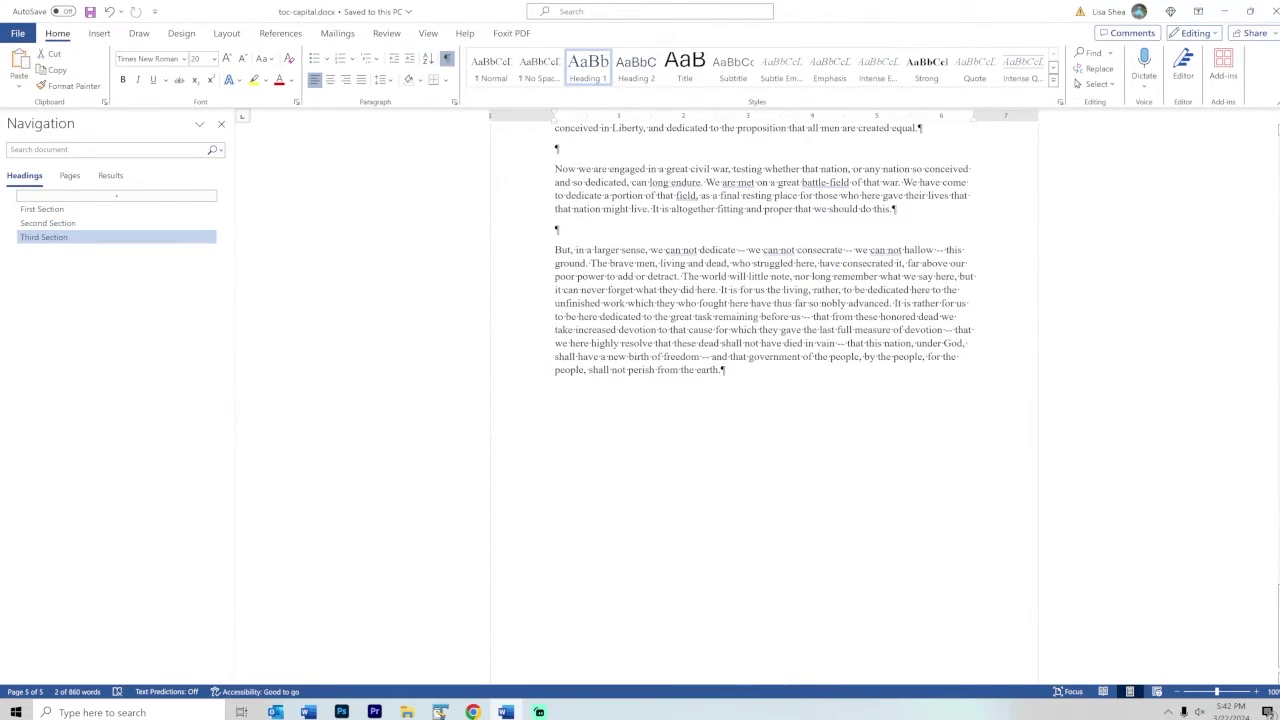
pyautogui.click(797, 378)
pyautogui.hotkey('ctrl', 'Return')
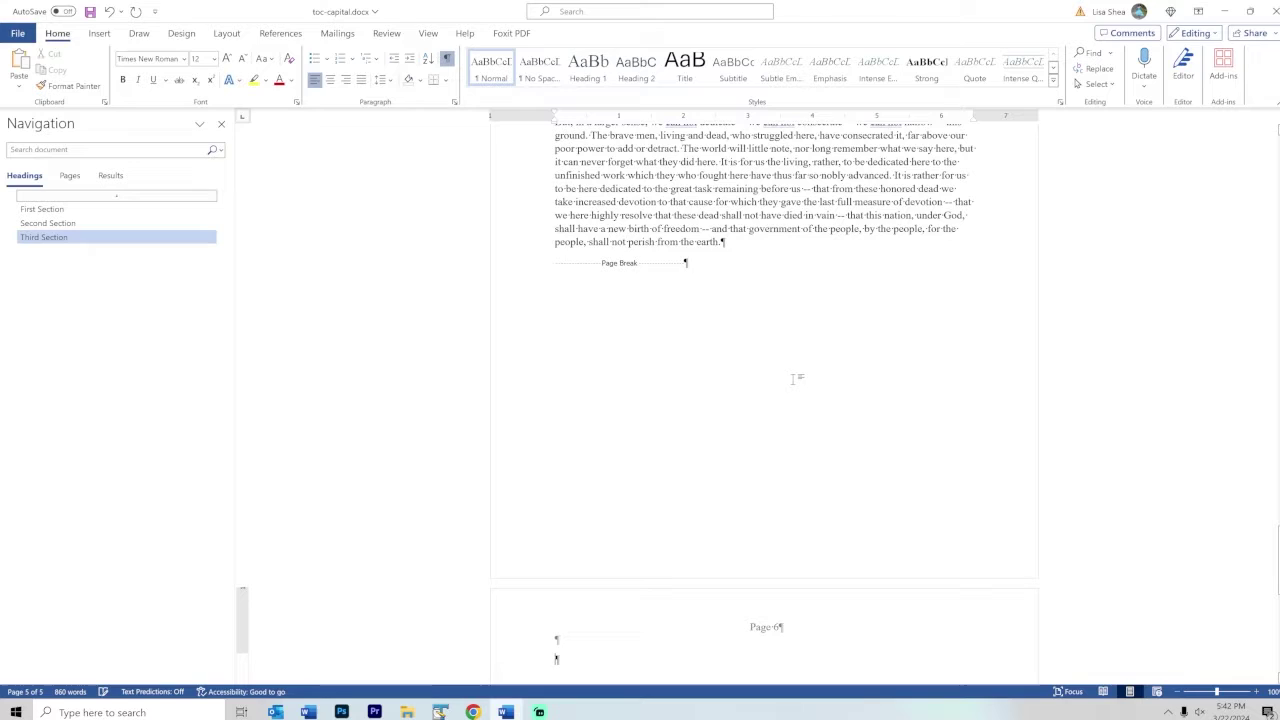
pyautogui.write('Four')
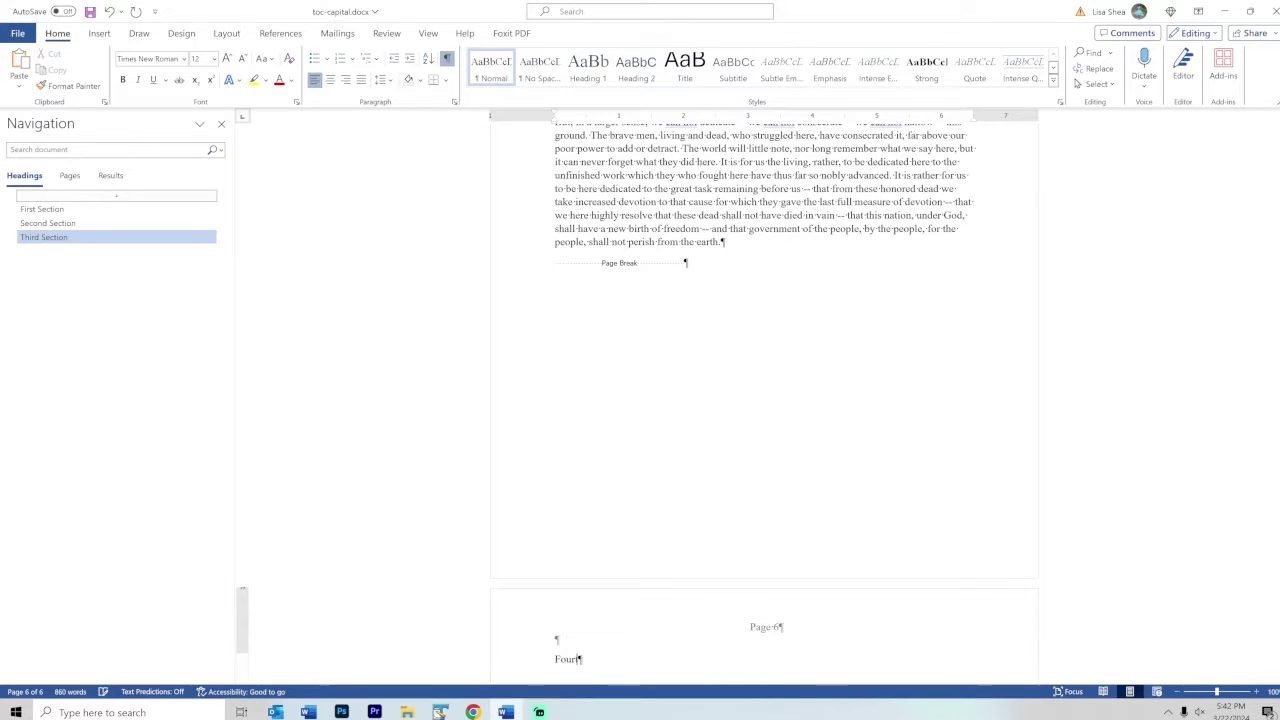
pyautogui.write('th Section')
pyautogui.press('Return')
pyautogui.press('Return')
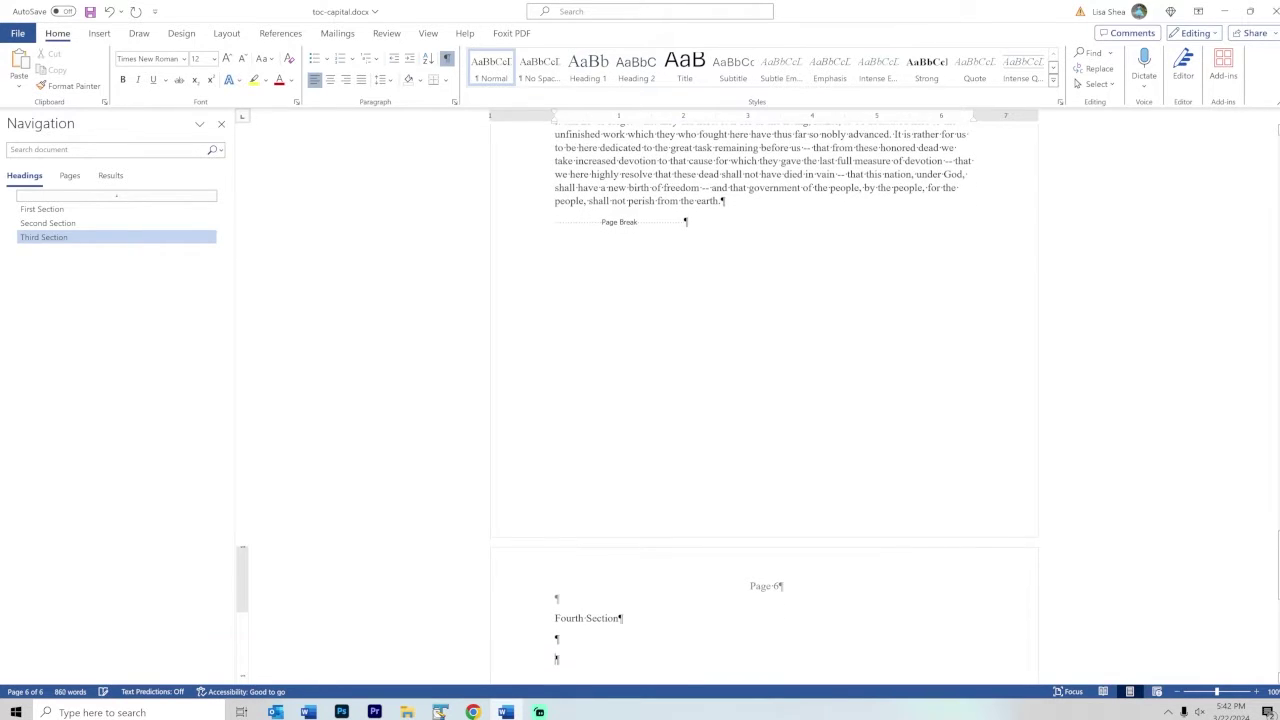
# - Add the body line "La la la la la" under the Fourth Section title and apply the Heading 1 style to the title
pyautogui.scroll(-2, 818, 410)
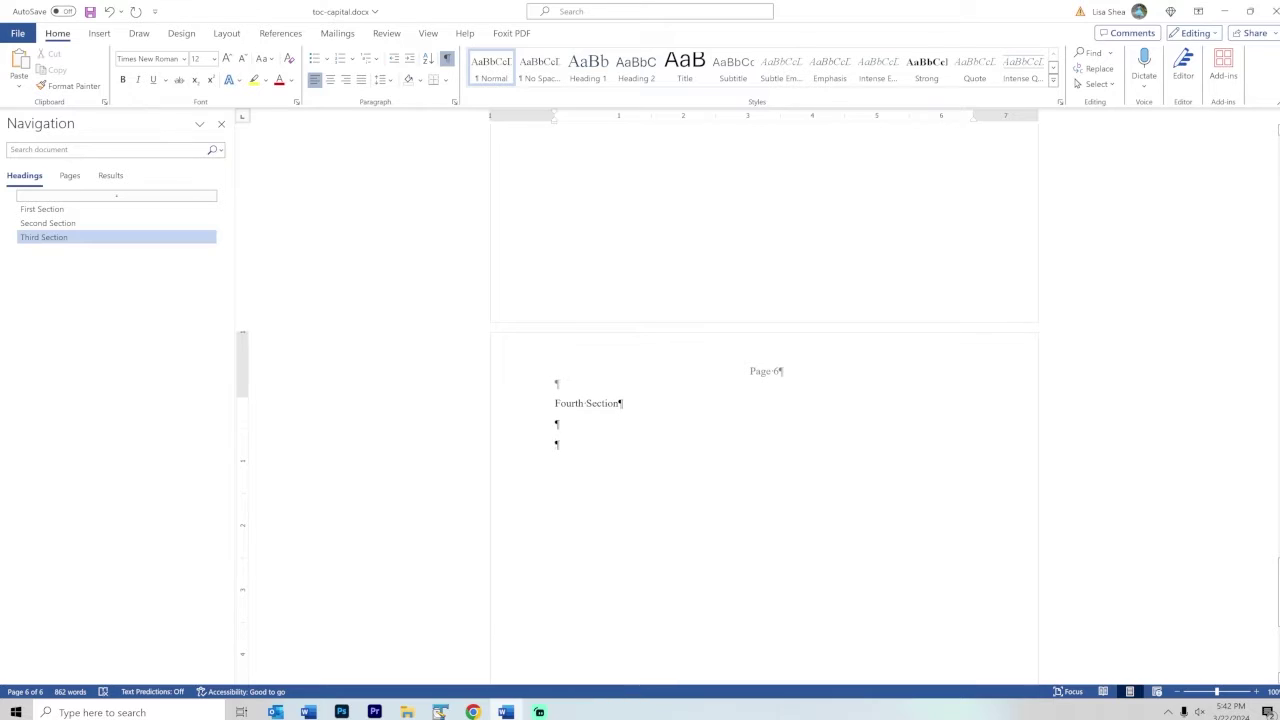
pyautogui.write('la la la la la')
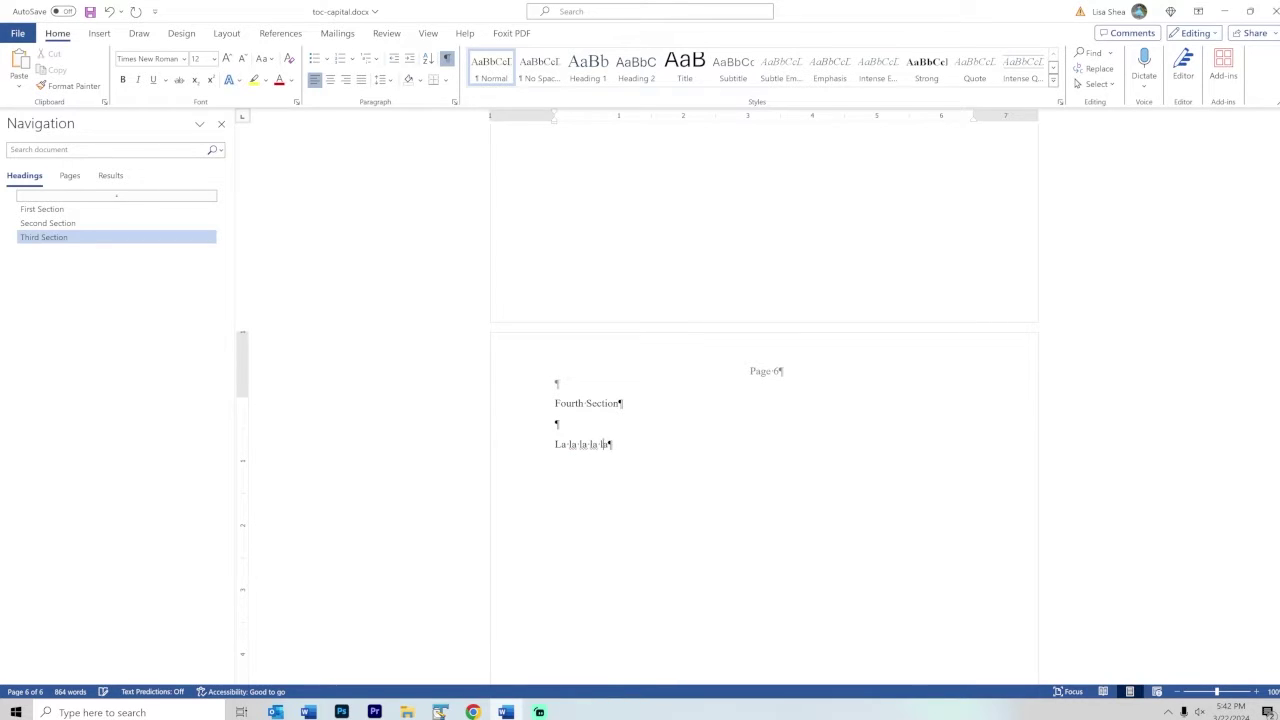
pyautogui.press('Return')
pyautogui.press('Return')
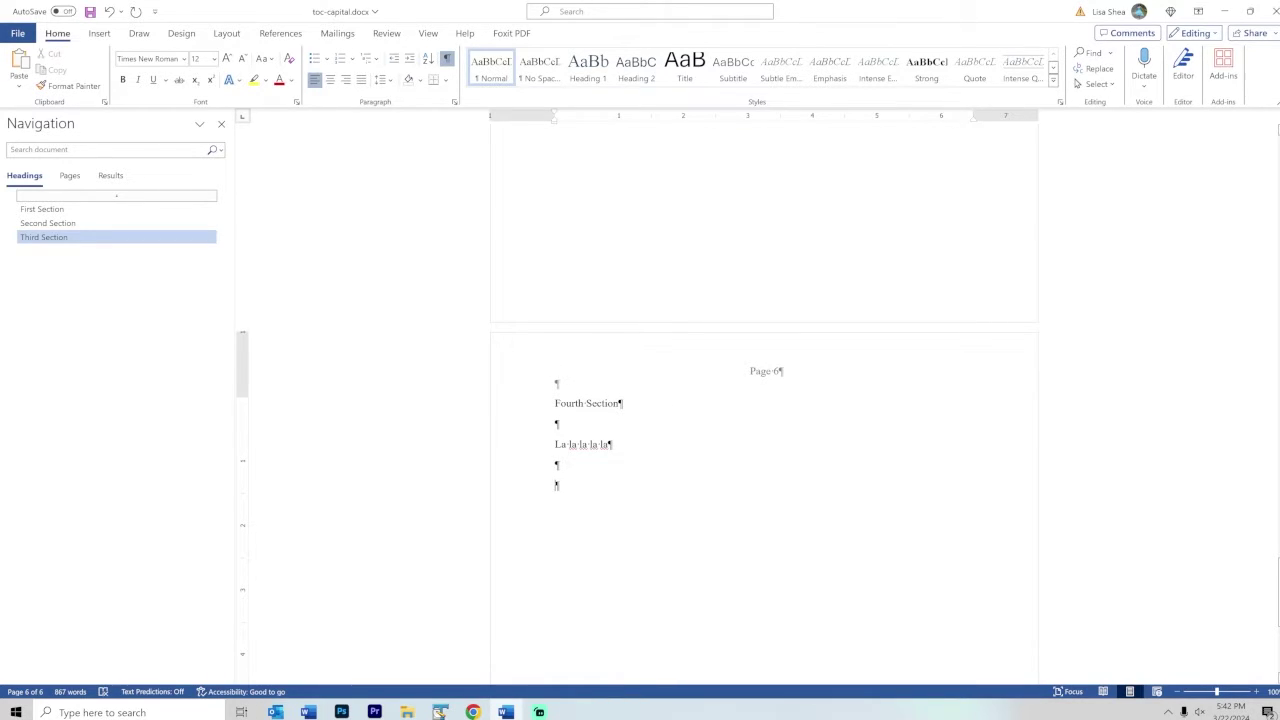
pyautogui.moveTo(620, 404); pyautogui.dragTo(556, 404)
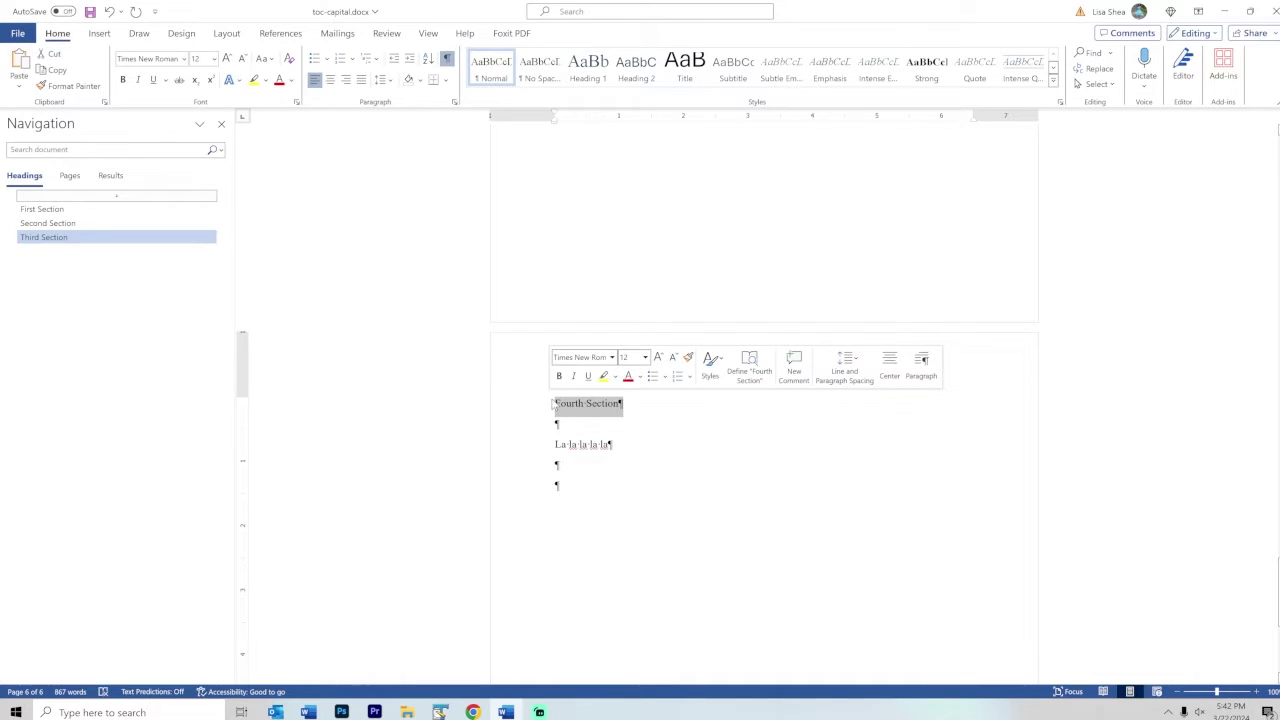
pyautogui.click(592, 68)
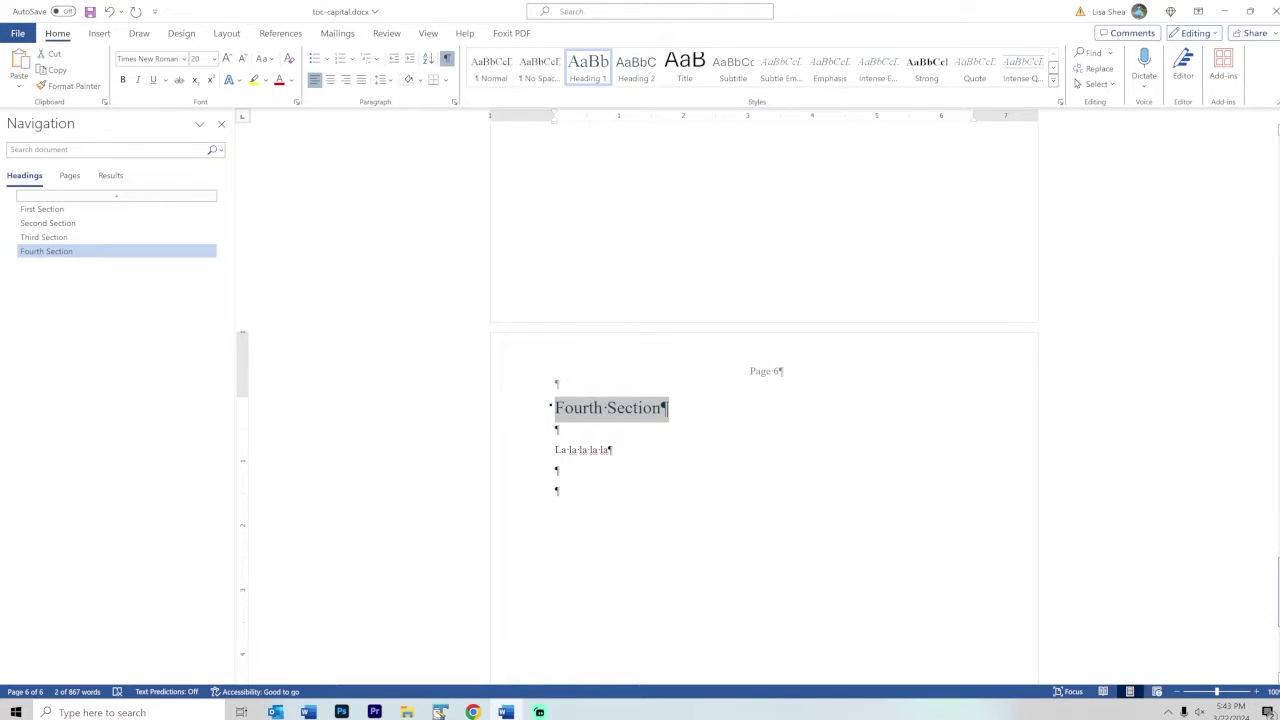
# - Update the entire table of contents on page 2 to include the new section
pyautogui.press('Up')
pyautogui.press('Up')
pyautogui.press('Up')
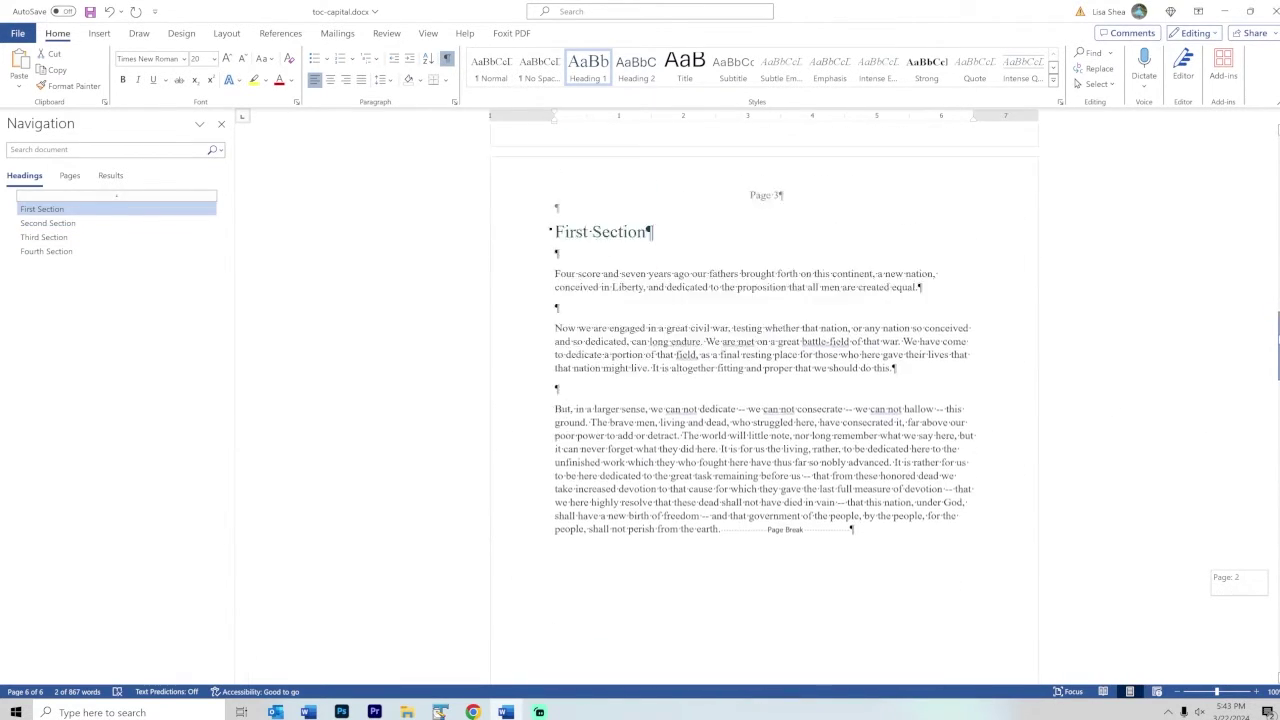
pyautogui.press('Up')
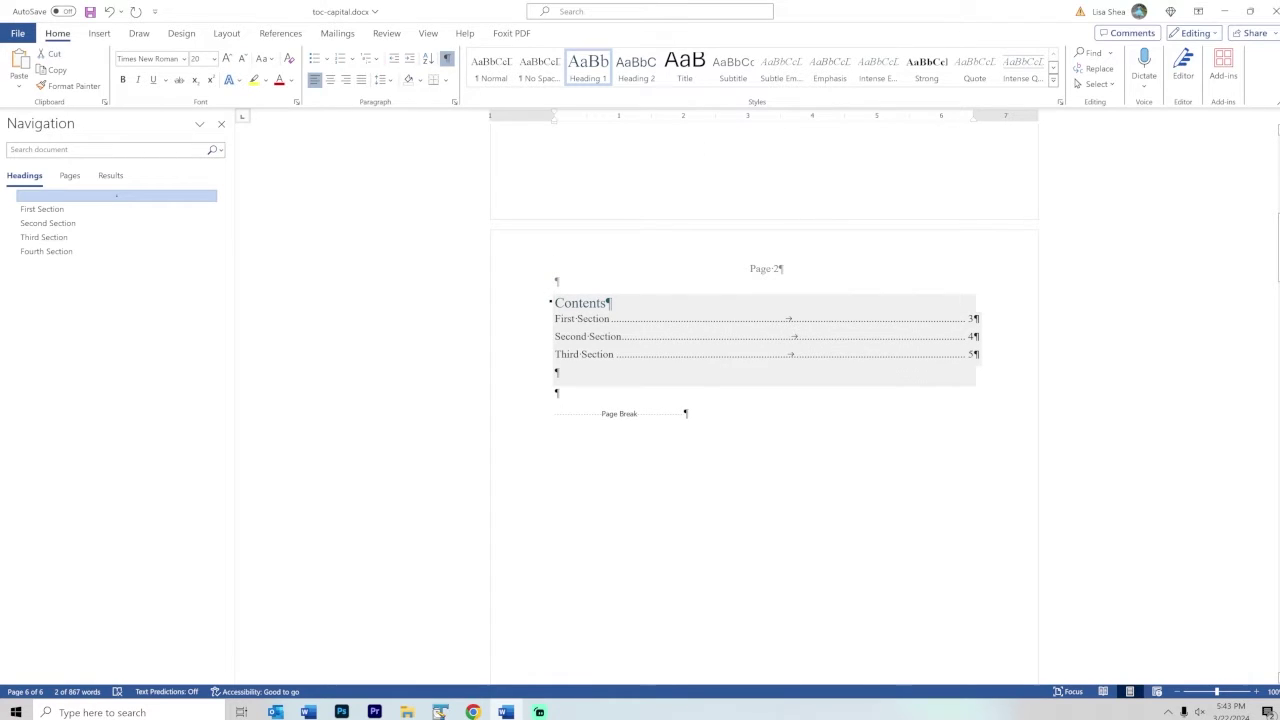
pyautogui.rightClick(653, 339)
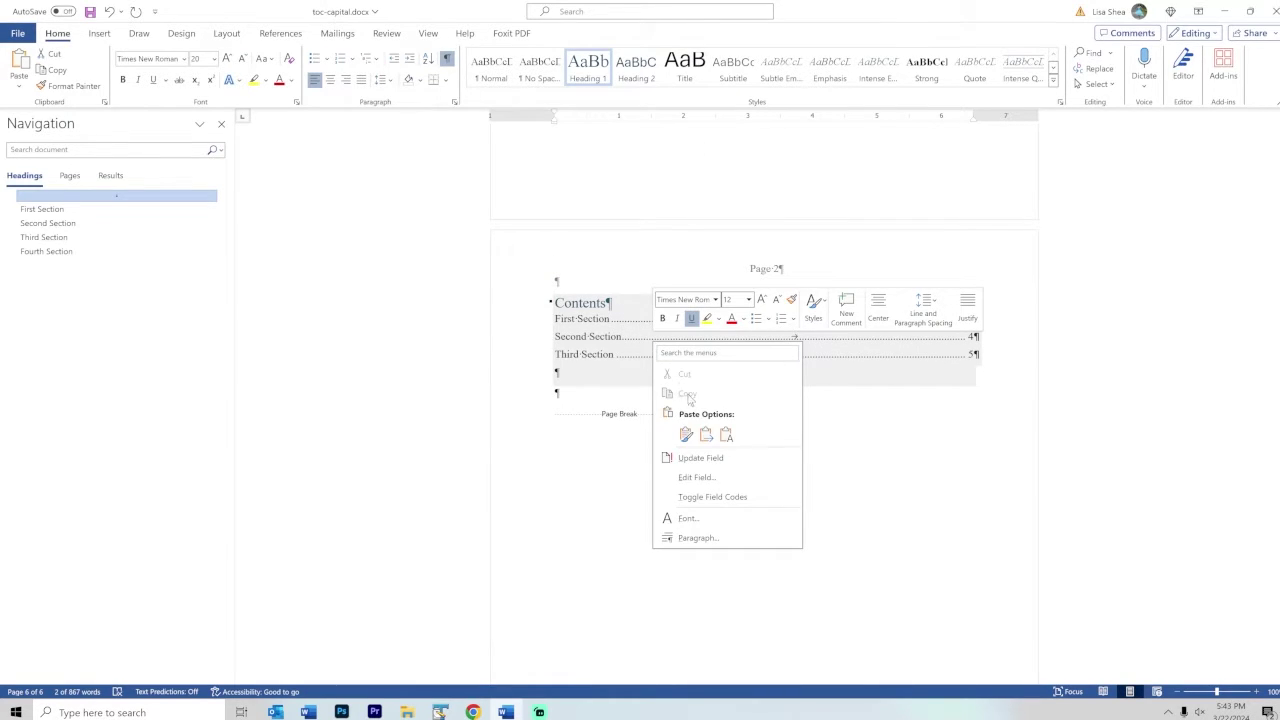
pyautogui.click(709, 460)
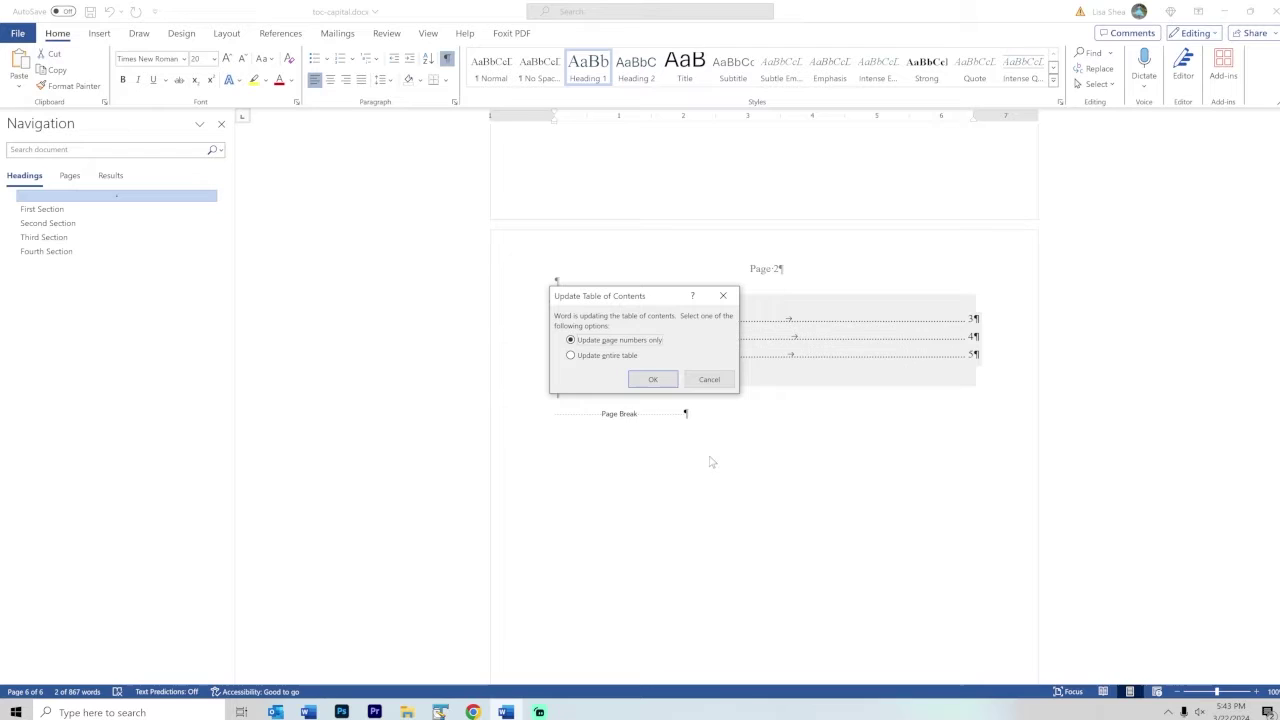
pyautogui.click(570, 355)
pyautogui.click(652, 379)
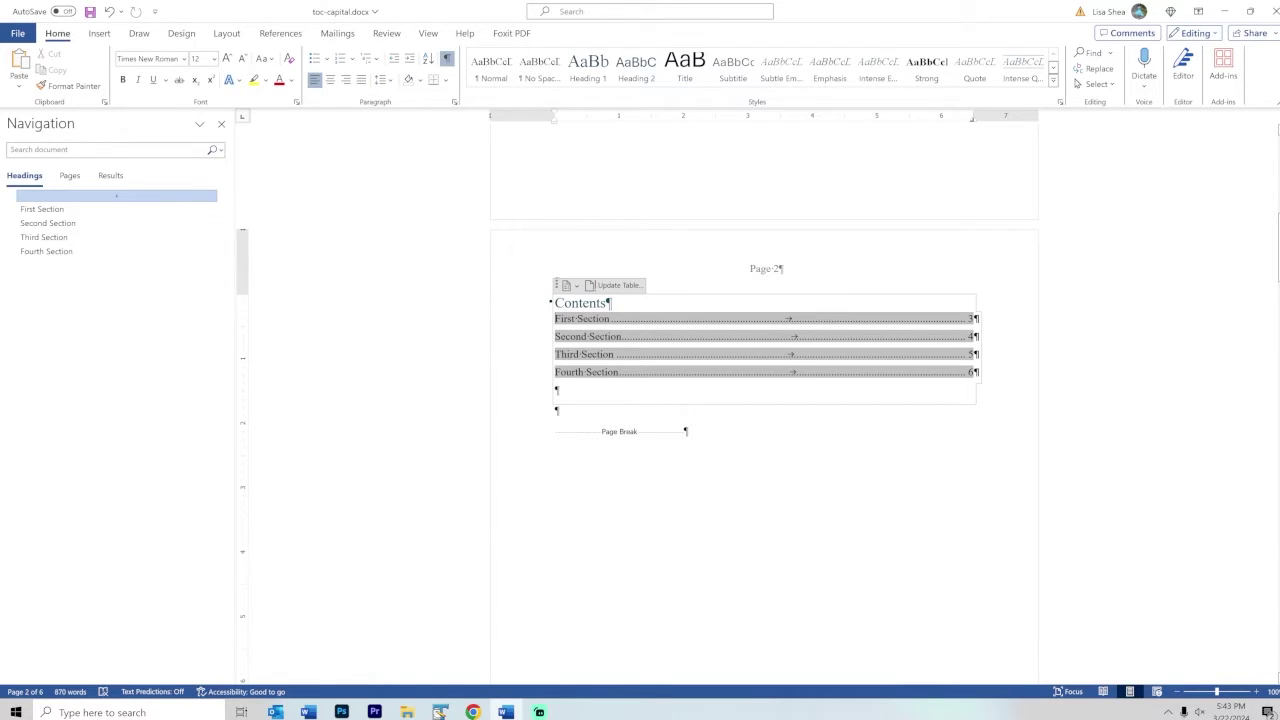
# - Modify the Heading 1 style to use the Felix Titling font, with the First Section heading selected
pyautogui.rightClick(607, 70)
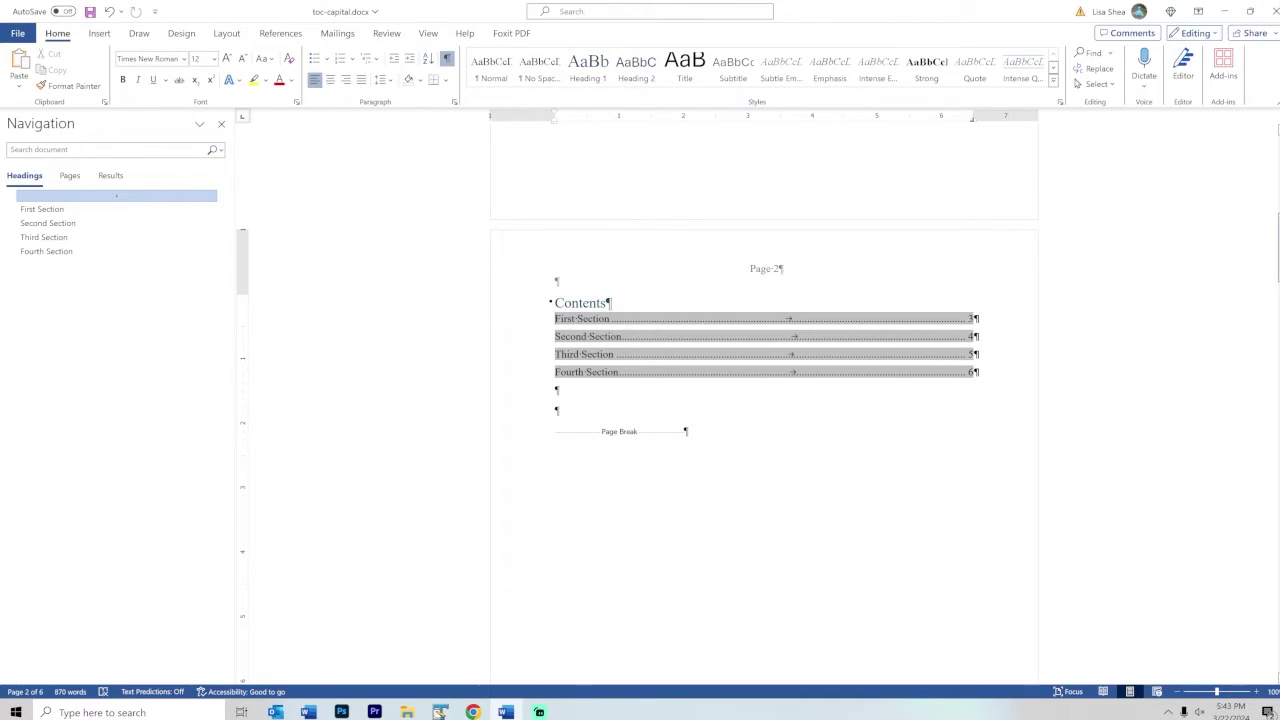
pyautogui.moveTo(1279, 253); pyautogui.dragTo(1279, 345)
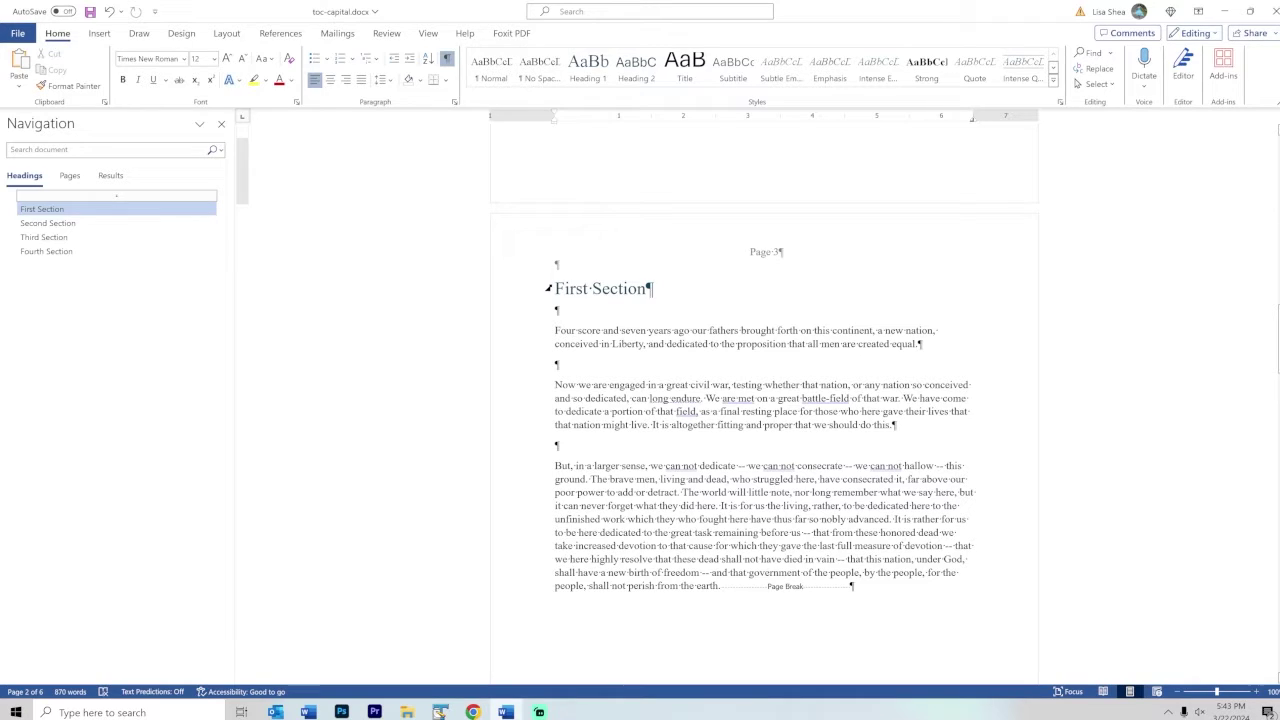
pyautogui.click(548, 288)
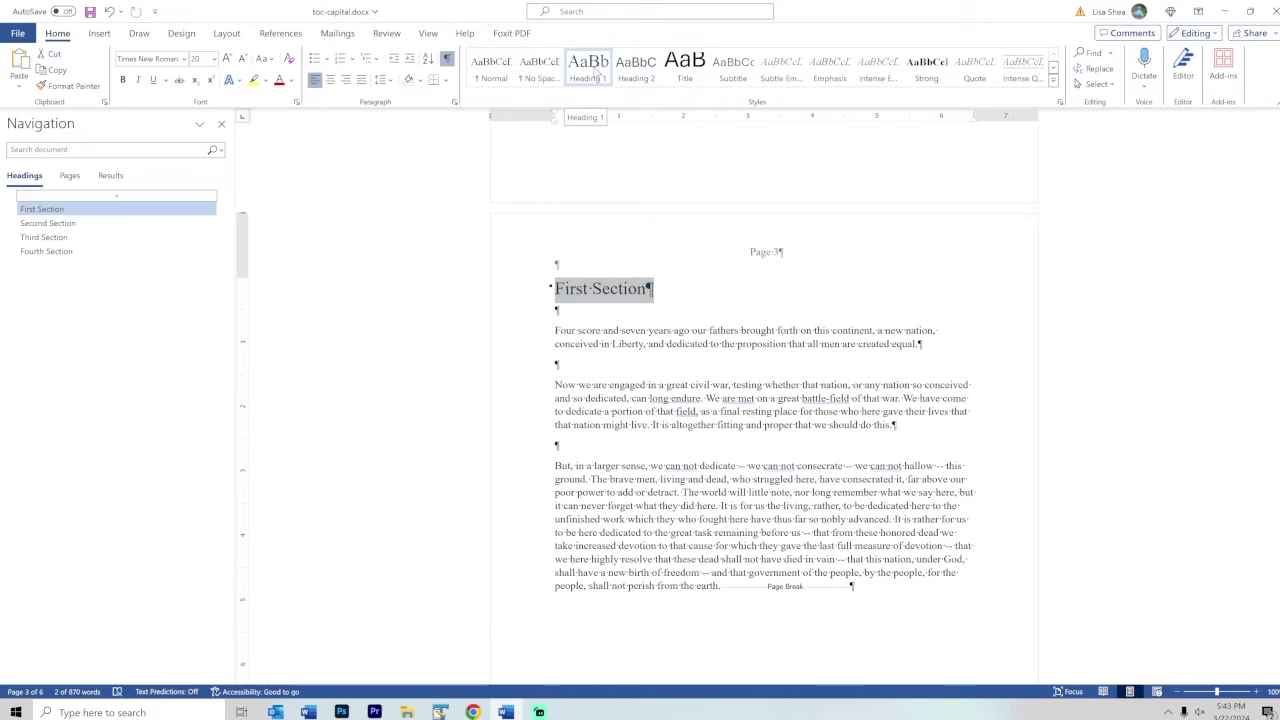
pyautogui.rightClick(596, 72)
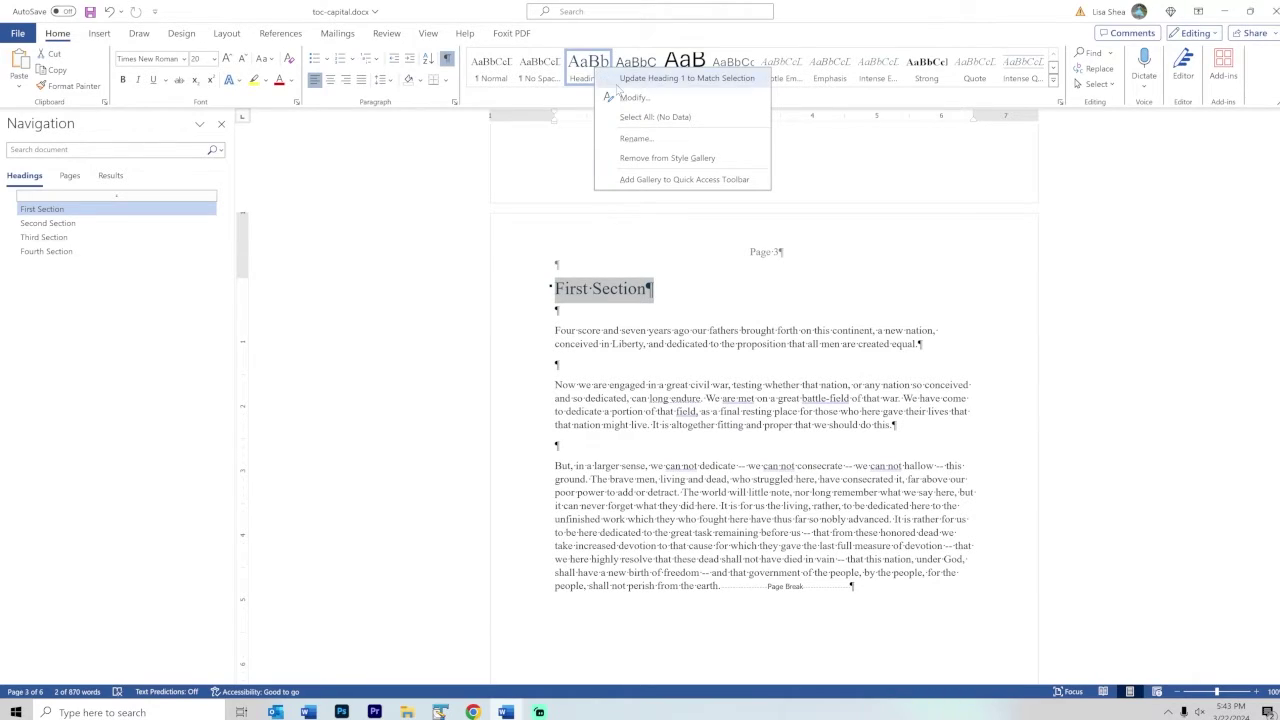
pyautogui.click(630, 97)
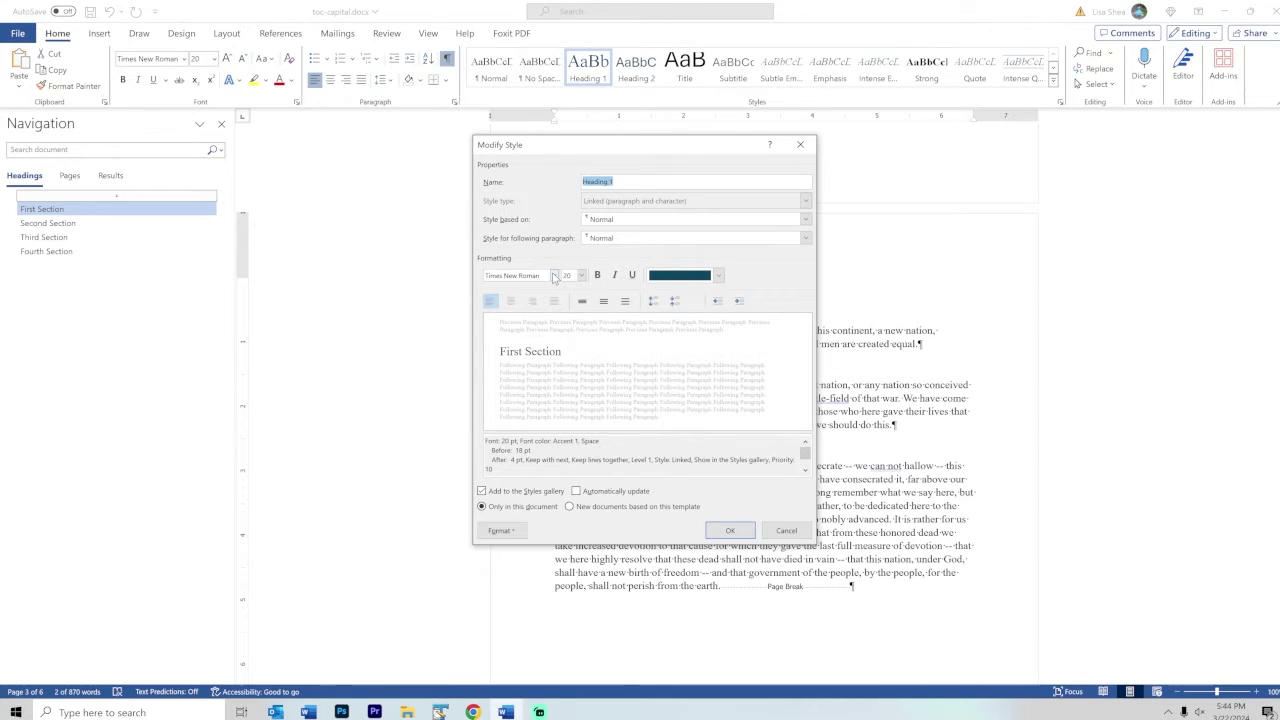
pyautogui.click(554, 277)
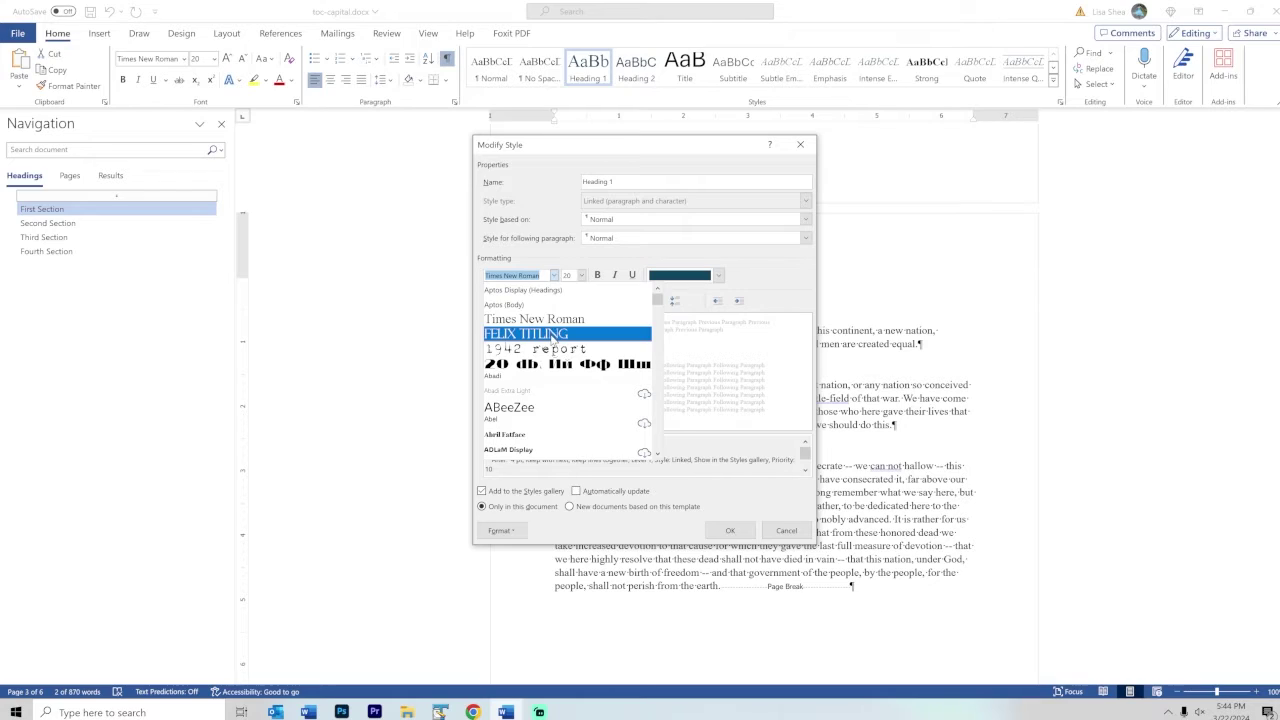
pyautogui.click(552, 336)
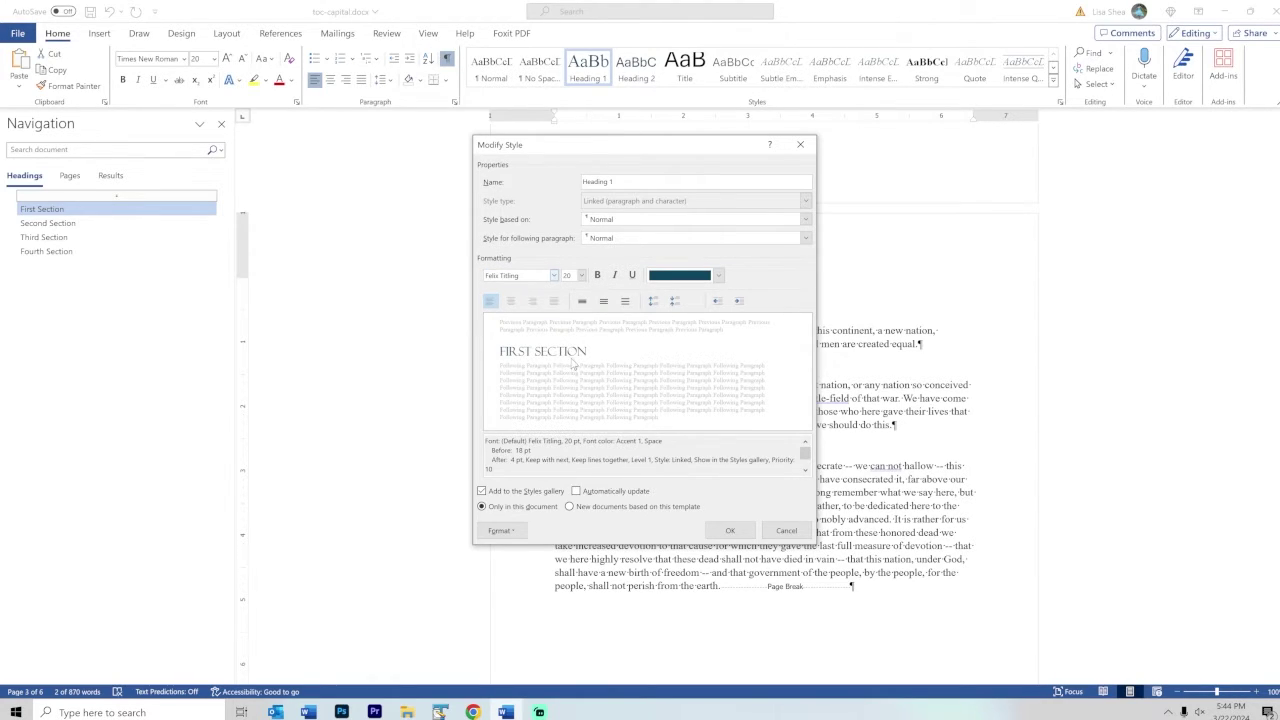
pyautogui.click(730, 531)
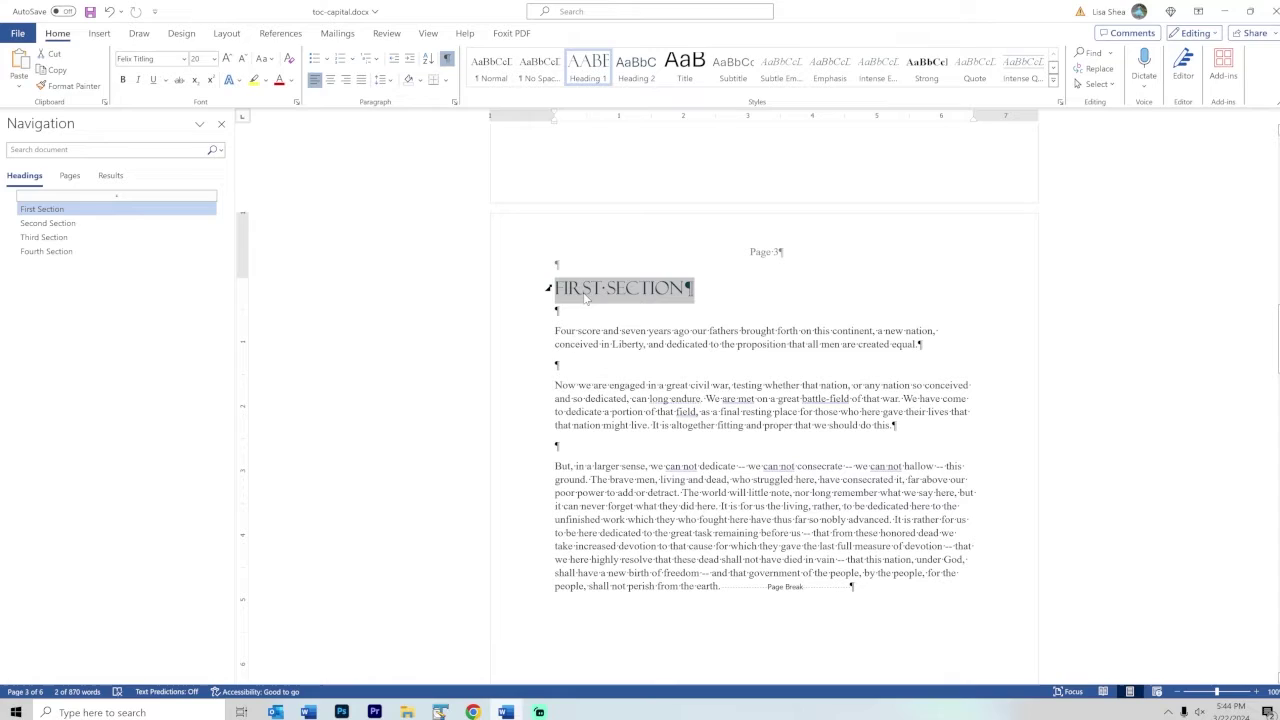
# - Check the Heading 1 font on the First, Second, Third and Fourth Section headings throughout the document
pyautogui.click(672, 344)
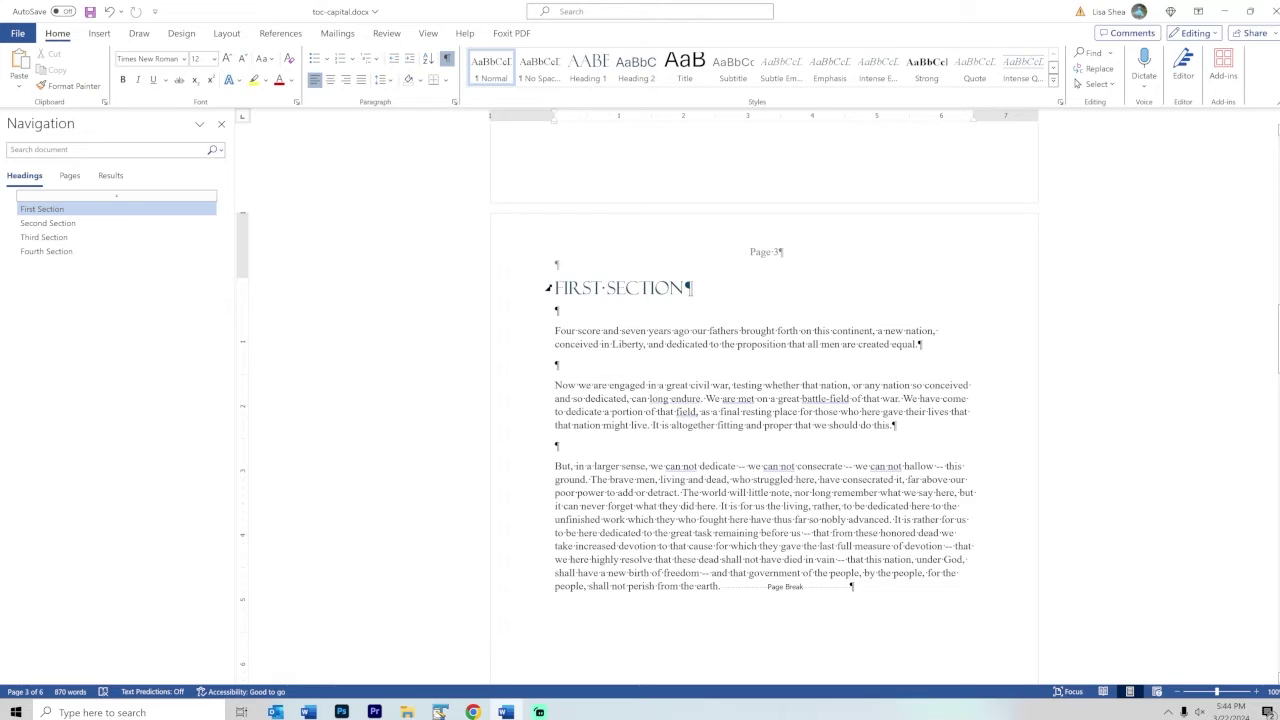
pyautogui.scroll(-10, 726, 434)
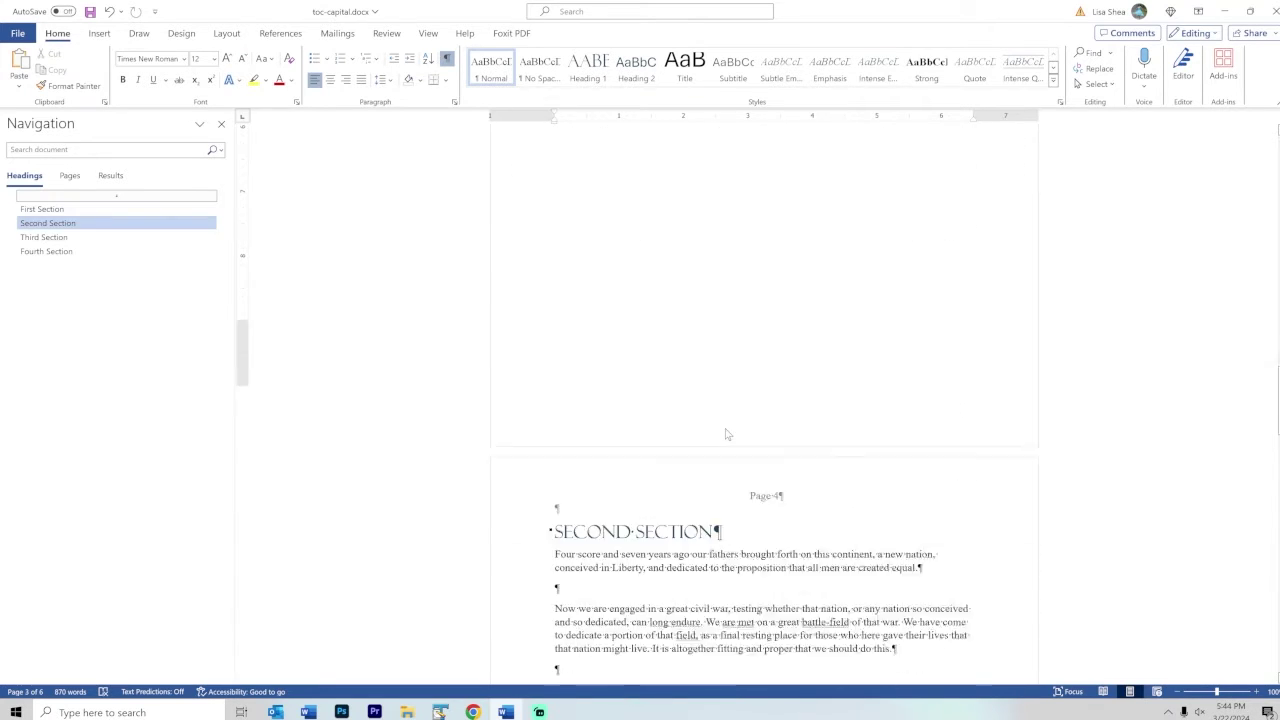
pyautogui.scroll(-15, 726, 434)
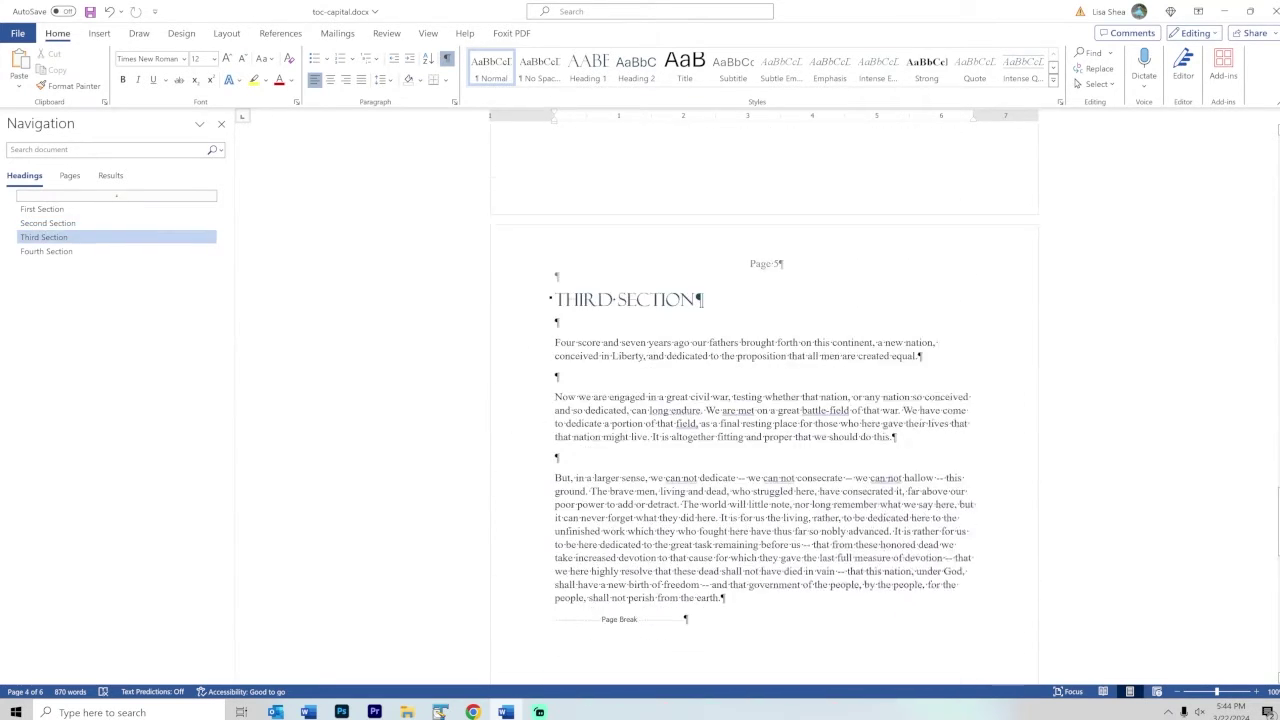
pyautogui.scroll(-3, 726, 434)
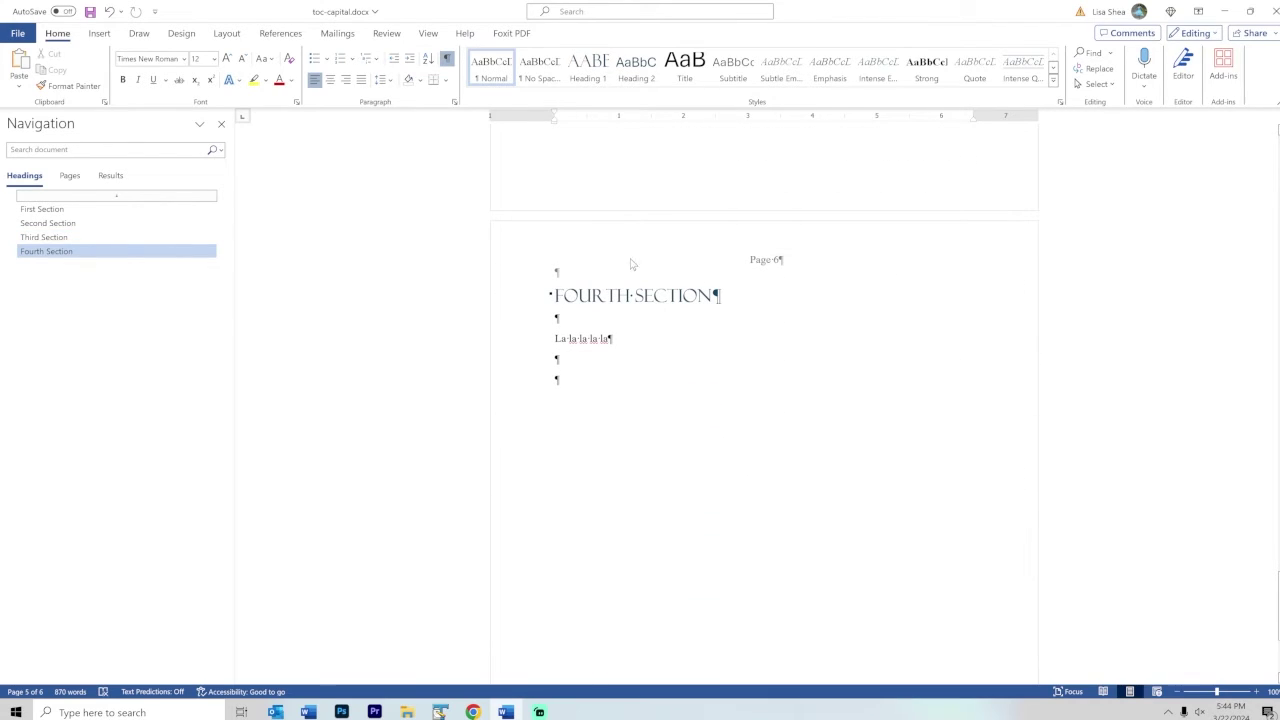
# - Update the entire table of contents on page 2 following the Heading 1 font change
pyautogui.moveTo(1278, 606); pyautogui.dragTo(1278, 229)
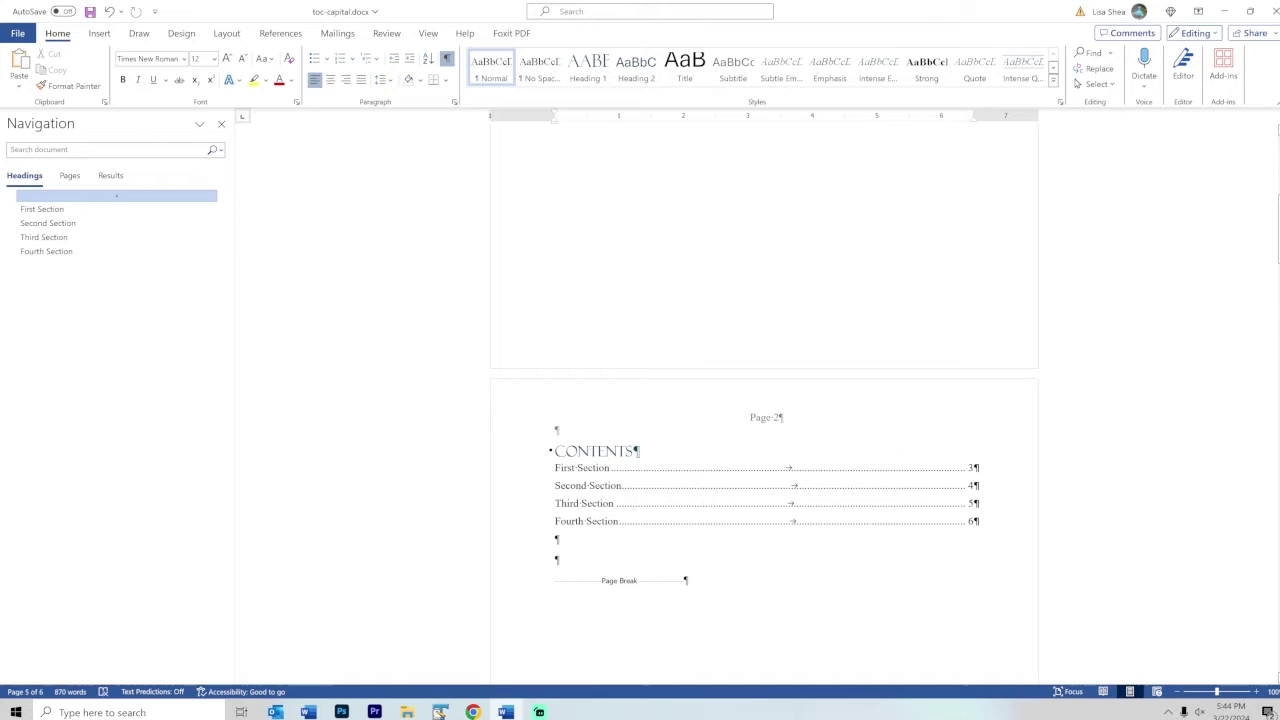
pyautogui.rightClick(672, 490)
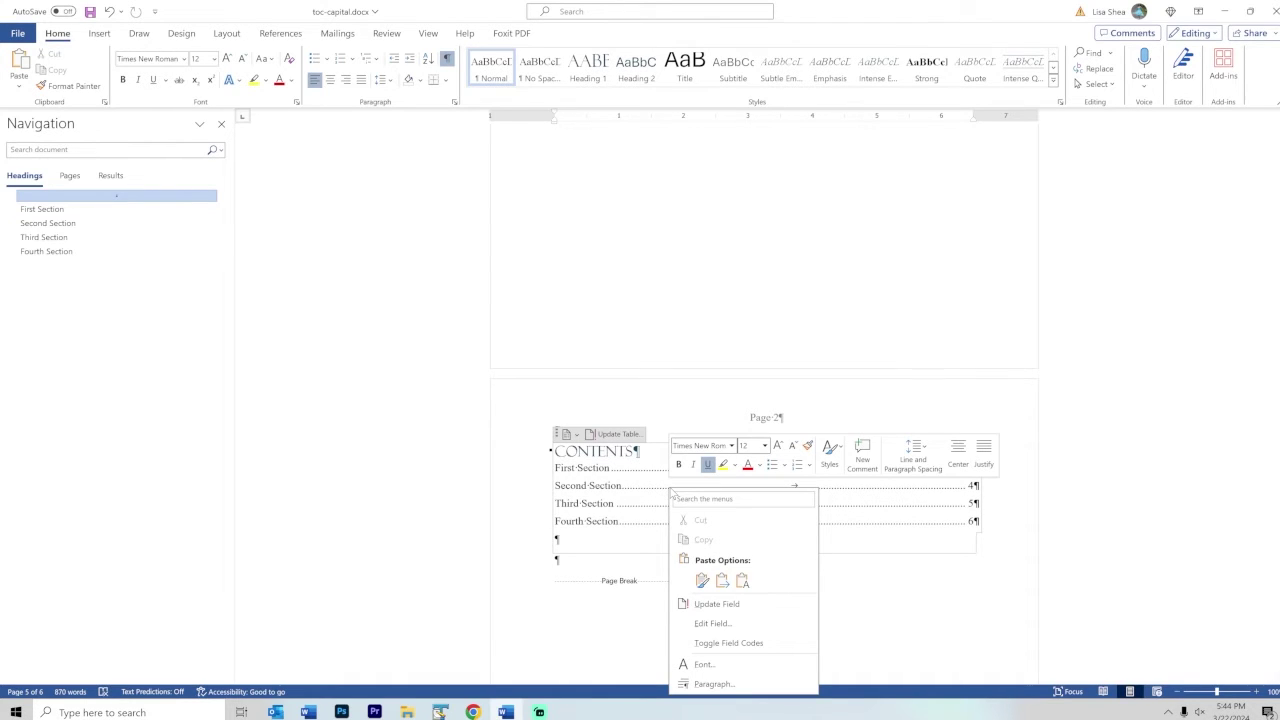
pyautogui.click(721, 610)
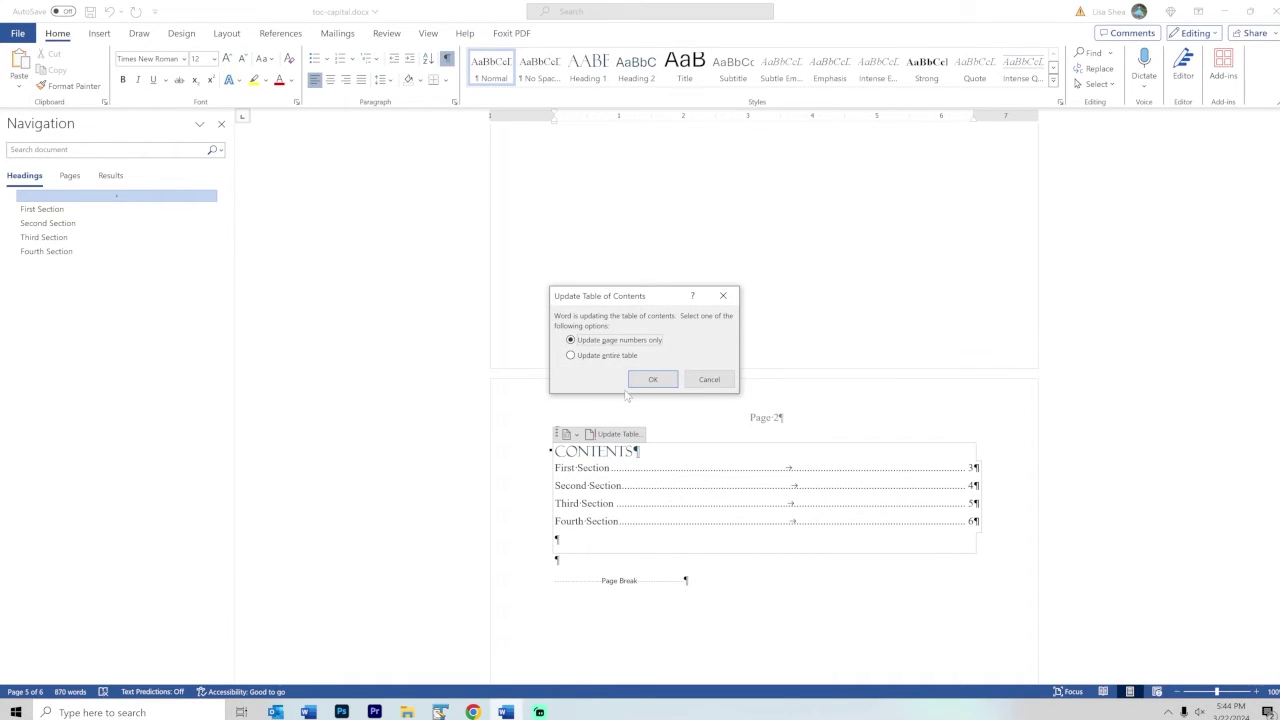
pyautogui.click(626, 355)
pyautogui.click(653, 380)
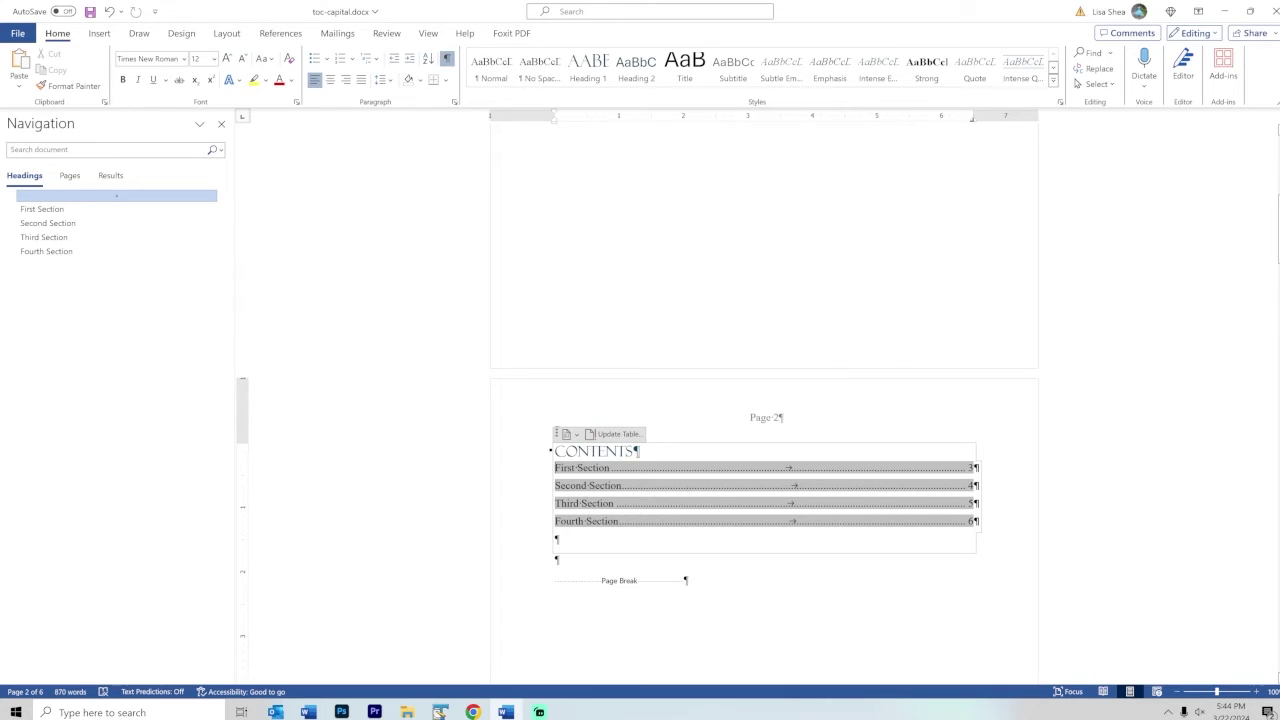
# - Compare the capitalization of the First Section heading on page 3 with its entry in the table of contents
pyautogui.moveTo(1276, 235); pyautogui.dragTo(1276, 341)
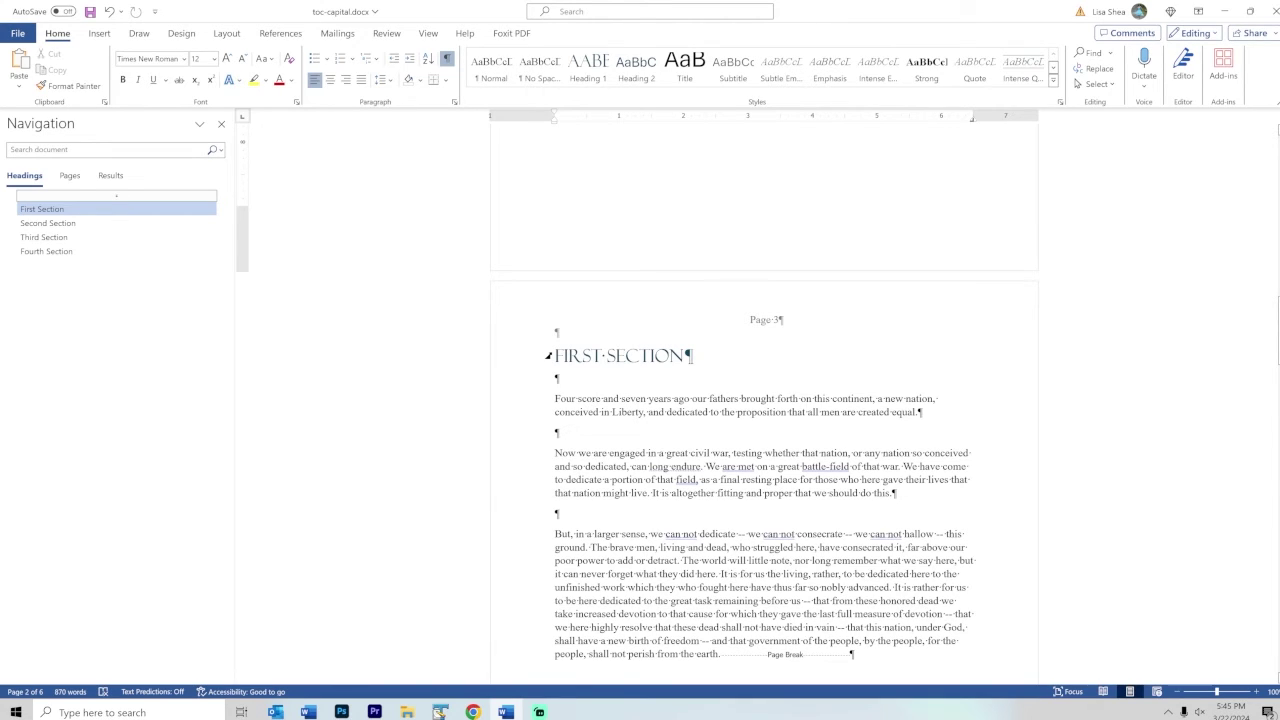
pyautogui.moveTo(1278, 331); pyautogui.dragTo(1278, 226)
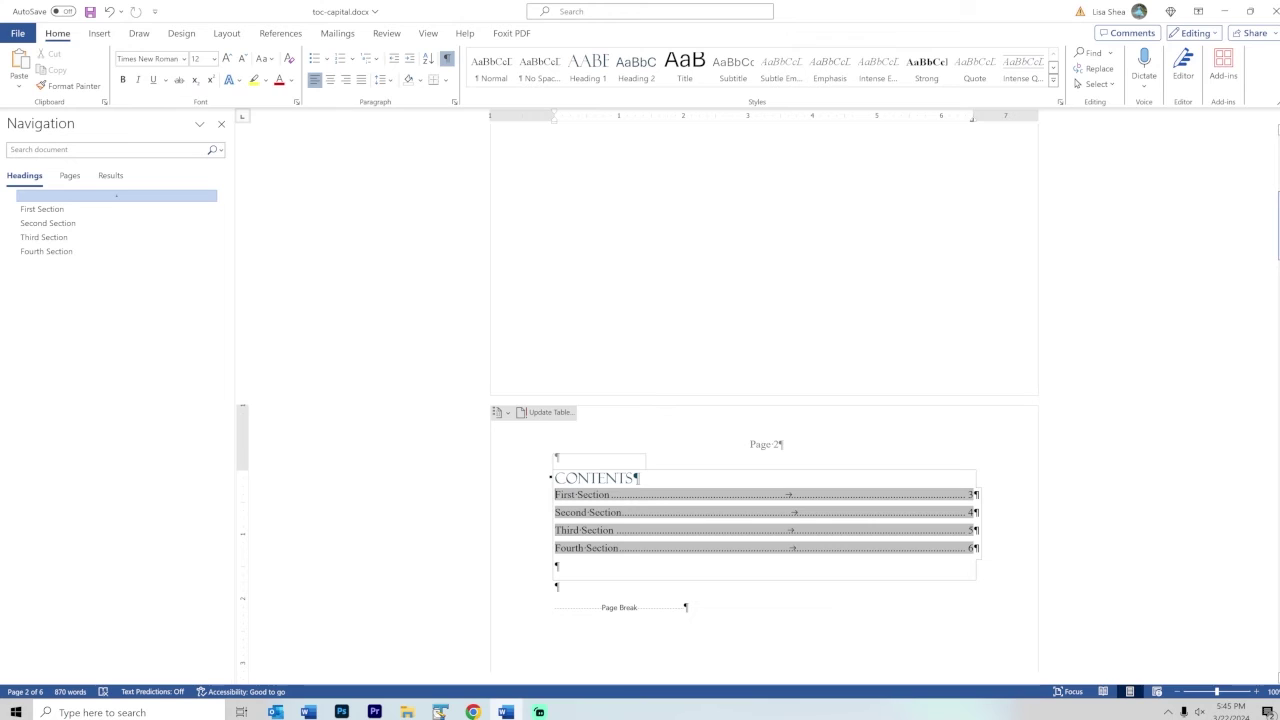
pyautogui.moveTo(1278, 226); pyautogui.dragTo(1278, 332)
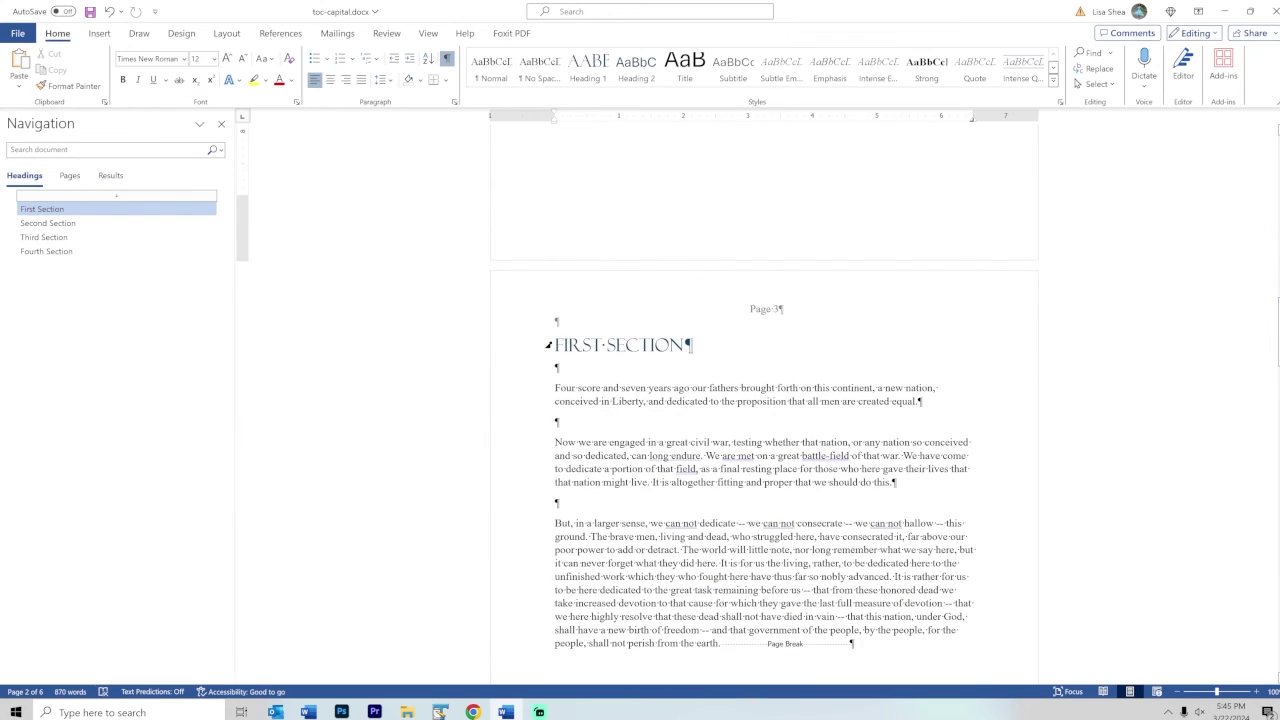